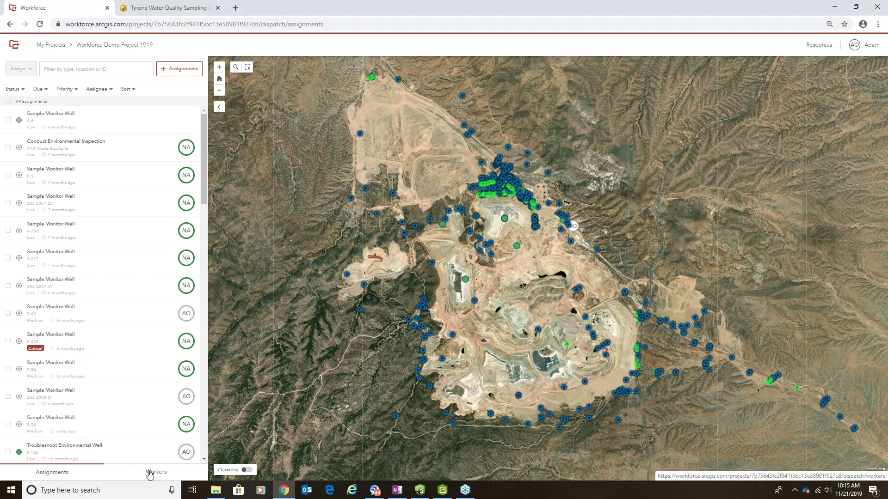
- Open the project's workers list and locate the active worker, then the first off-duty worker, on the map
{"action": "left_click", "coordinate": [149, 472]}
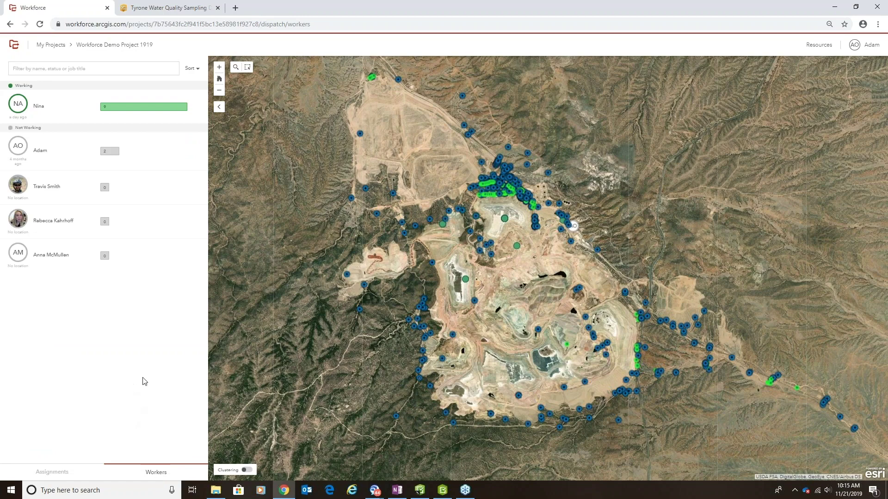
{"action": "mouse_move", "coordinate": [109, 149]}
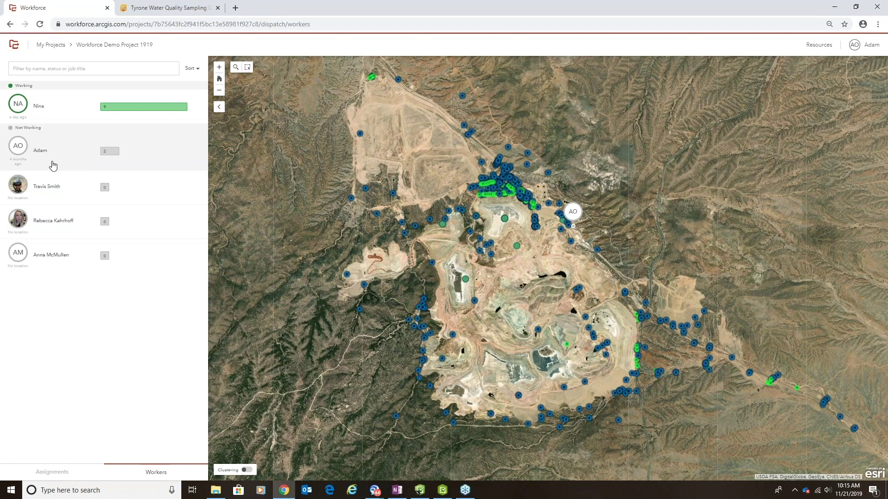
{"action": "left_click", "coordinate": [38, 101]}
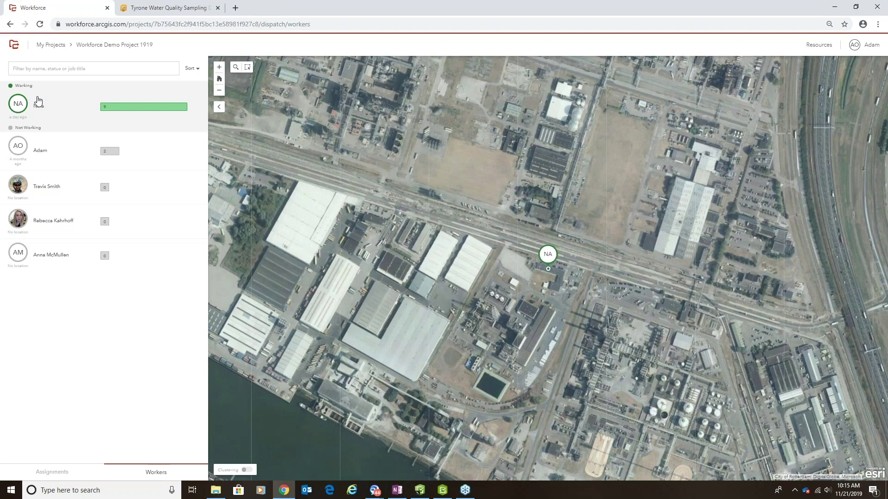
{"action": "left_click", "coordinate": [35, 151]}
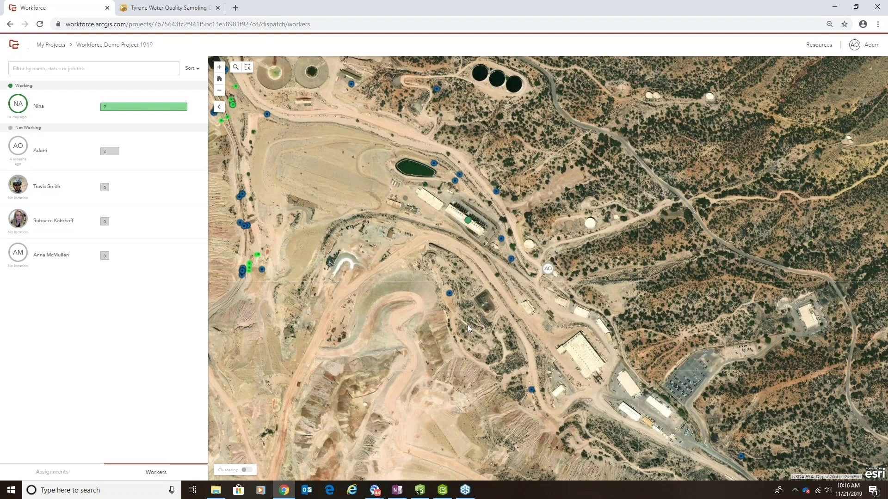
- Start a new assignment at well 34 on the map with the assignment type Sample Monitor Well
{"action": "left_click", "coordinate": [448, 293]}
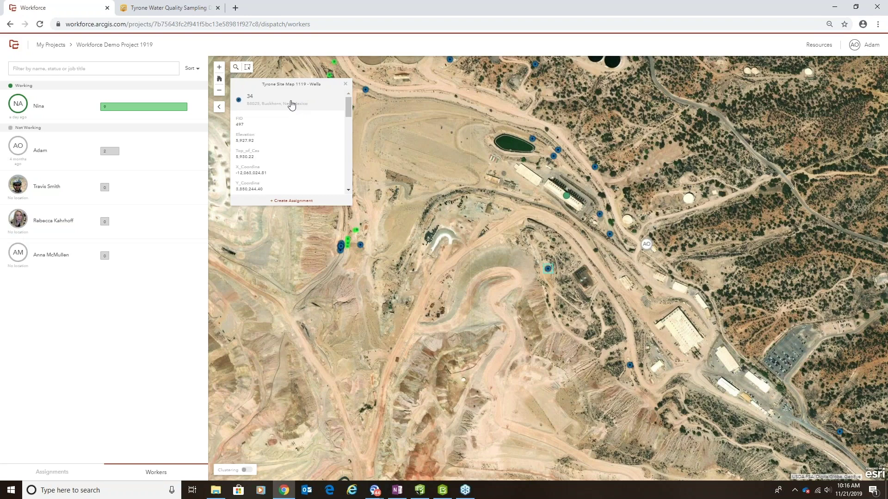
{"action": "left_click", "coordinate": [291, 201]}
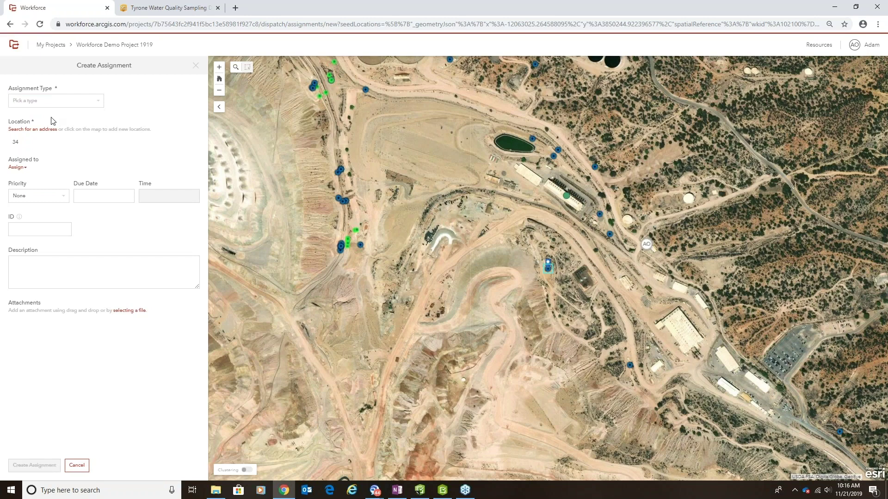
{"action": "left_click", "coordinate": [99, 108]}
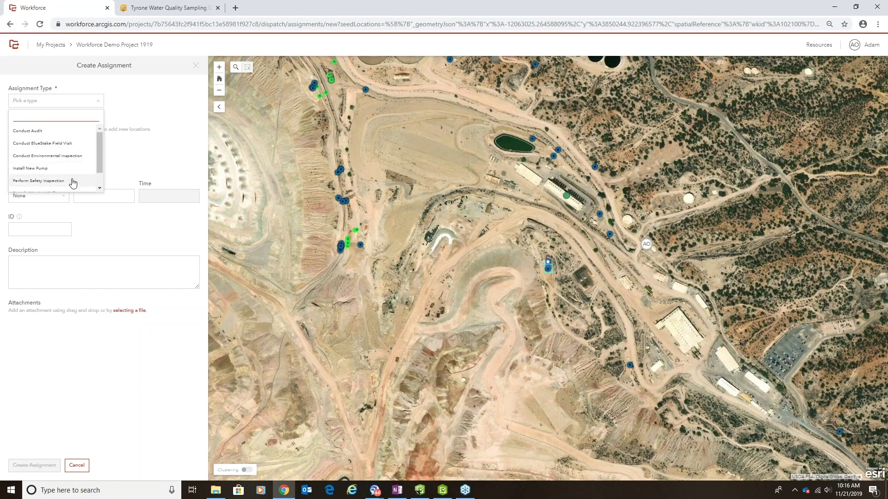
{"action": "scroll", "coordinate": [48, 172], "scroll_direction": "down", "scroll_amount": 1}
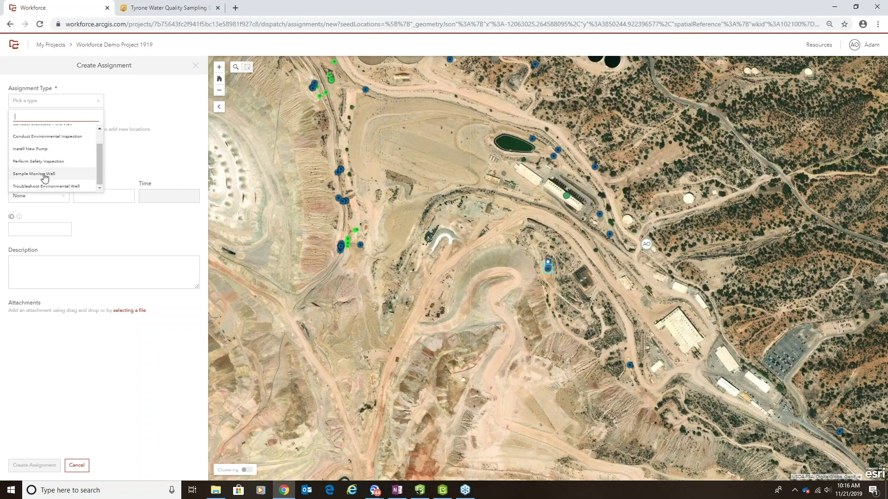
{"action": "left_click", "coordinate": [44, 175]}
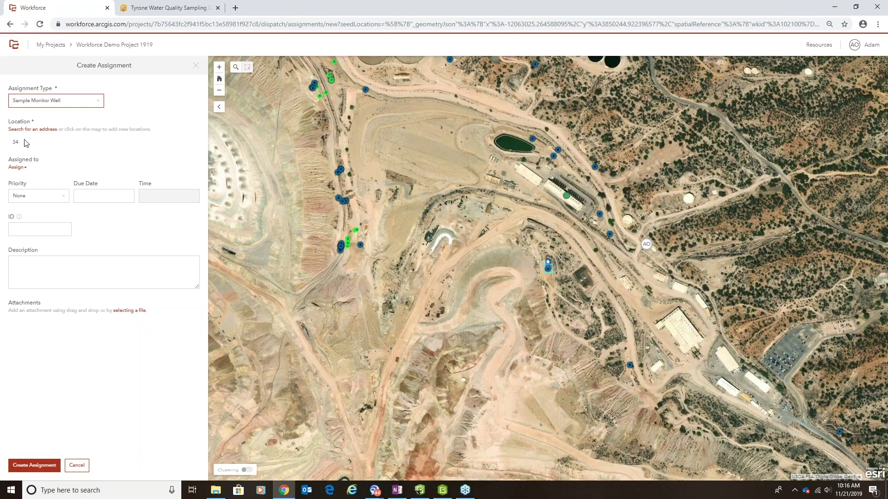
- Assign the well 34 sampling task to the only worker whose status is Working
{"action": "mouse_move", "coordinate": [14, 141]}
{"action": "left_click", "coordinate": [33, 170]}
{"action": "left_click", "coordinate": [21, 168]}
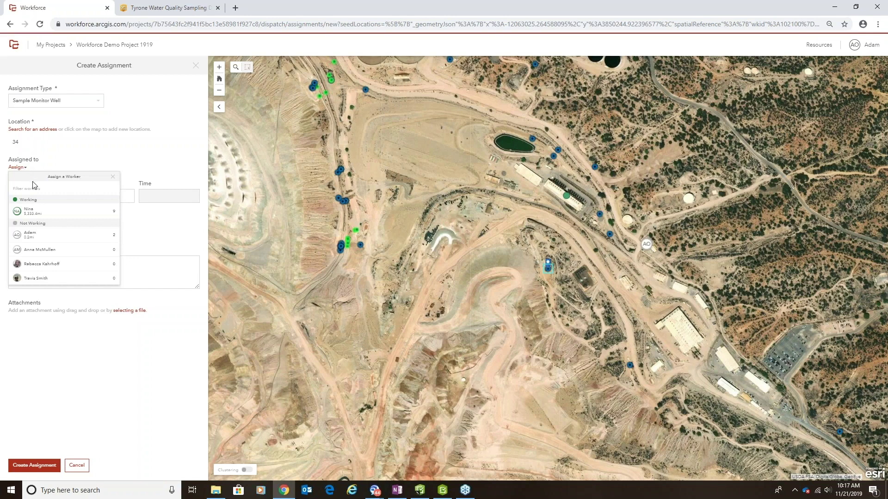
{"action": "left_click", "coordinate": [32, 211]}
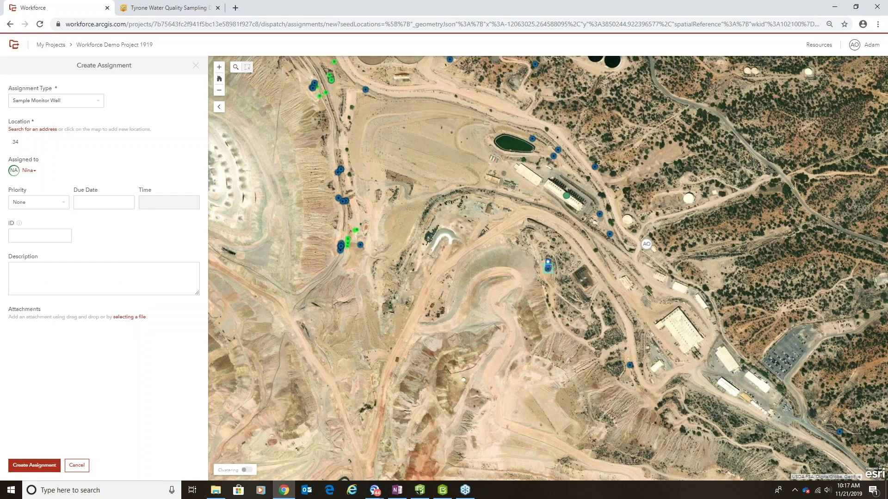
- Set the assignment's priority to Medium and its due date to 11/21/2019 at 9:30 am
{"action": "left_click", "coordinate": [65, 204]}
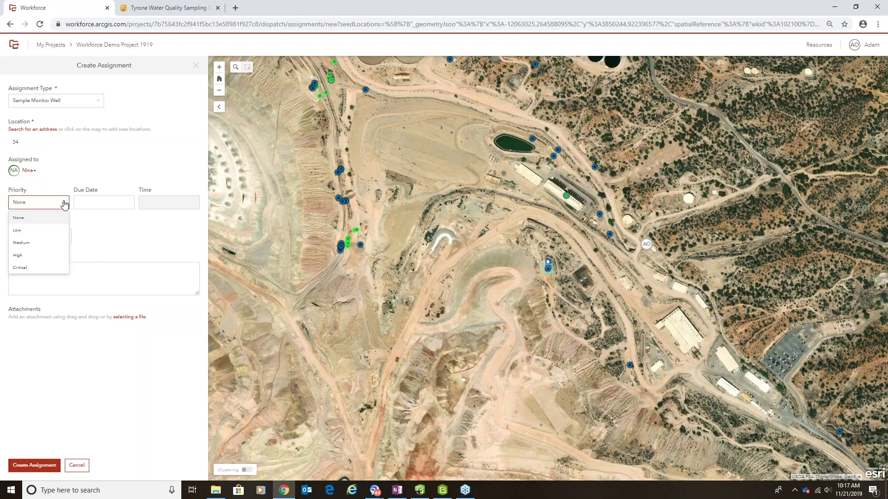
{"action": "left_click", "coordinate": [23, 244]}
{"action": "left_click", "coordinate": [79, 202]}
{"action": "left_click", "coordinate": [129, 282]}
{"action": "left_click", "coordinate": [157, 204]}
{"action": "left_click", "coordinate": [150, 255]}
- Give the assignment the ID 125, leave the description empty, and create the assignment
{"action": "left_click", "coordinate": [38, 235]}
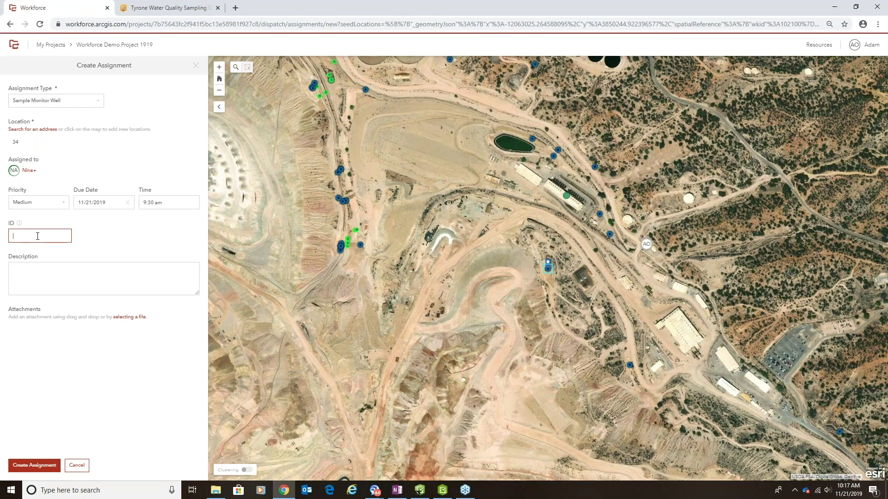
{"action": "type", "text": "125"}
{"action": "left_click", "coordinate": [36, 277]}
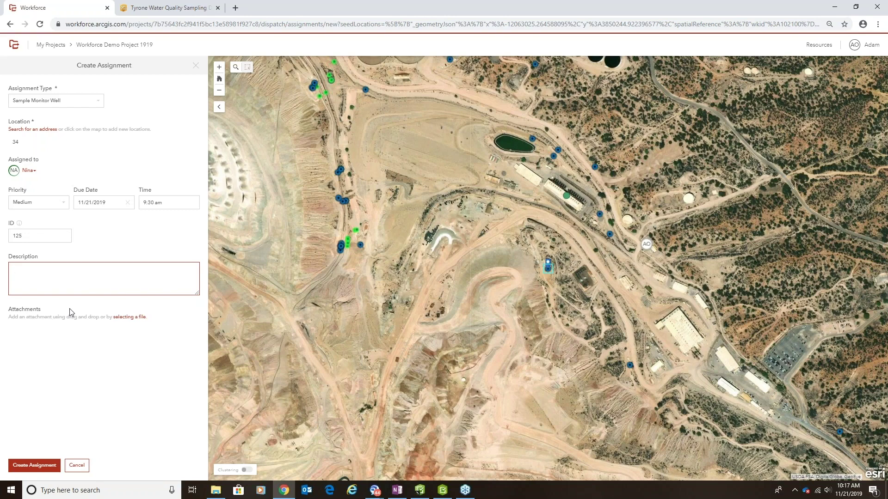
{"action": "left_click", "coordinate": [36, 465]}
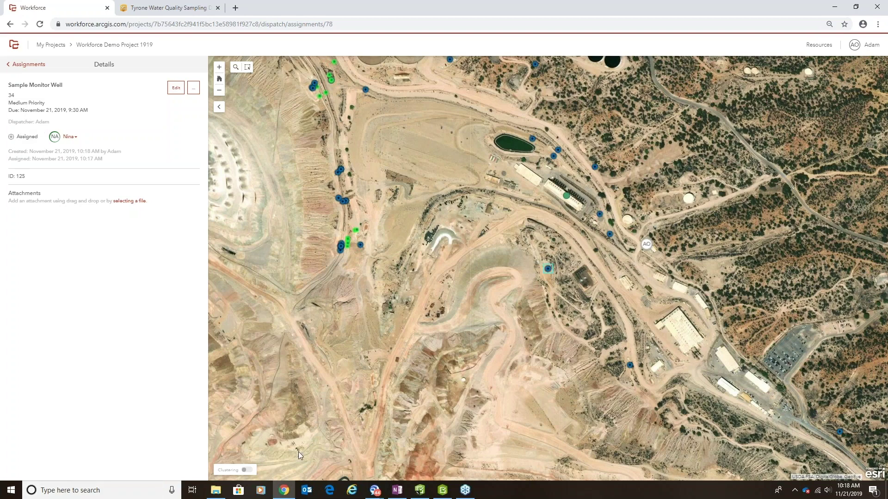
- Switch to Survey123 Connect and fill in discharge plan DP-166, site number 23 and sample I.D. 4584 in the water sampling form
{"action": "left_click", "coordinate": [421, 492]}
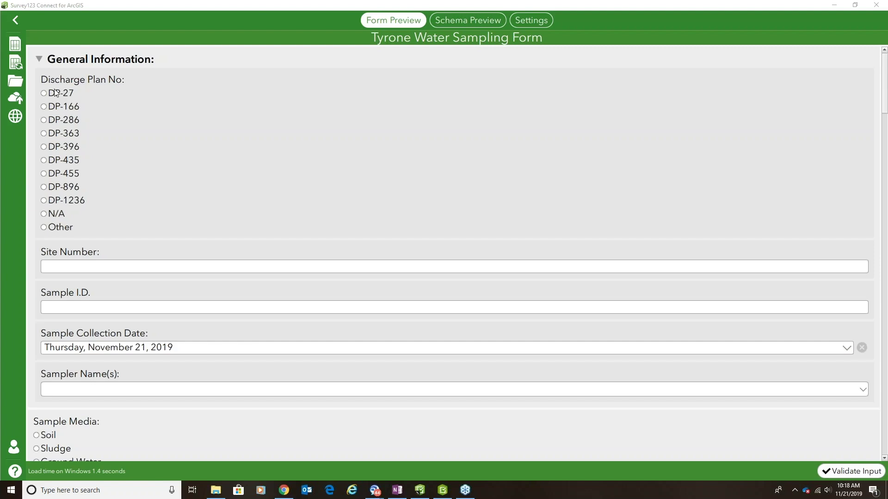
{"action": "left_click", "coordinate": [47, 105]}
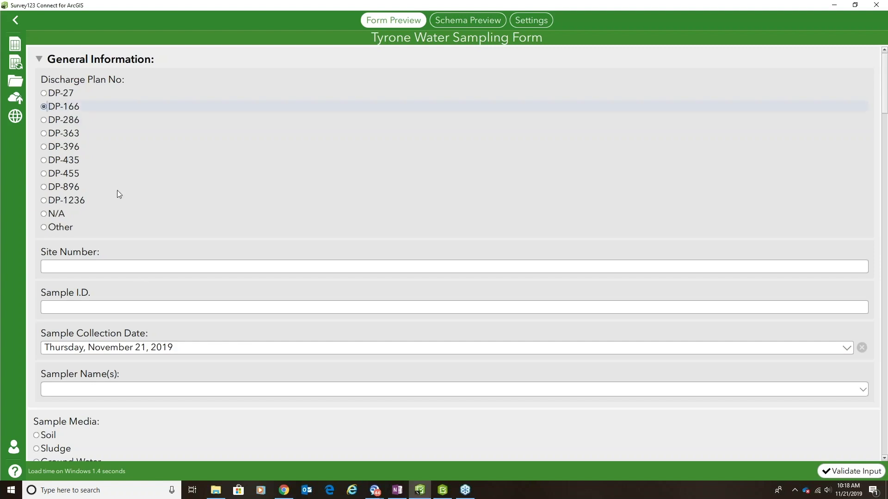
{"action": "scroll", "coordinate": [116, 208], "scroll_direction": "down", "scroll_amount": 1}
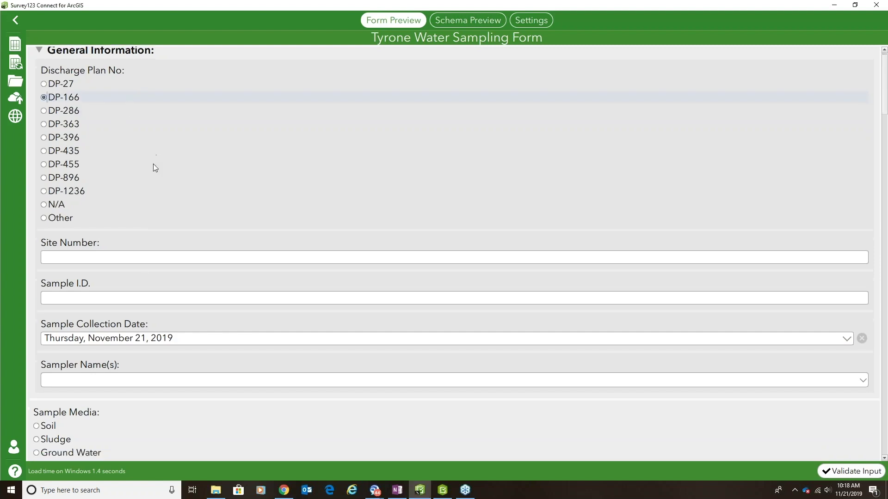
{"action": "left_click", "coordinate": [74, 258]}
{"action": "scroll", "coordinate": [73, 260], "scroll_direction": "down", "scroll_amount": 3}
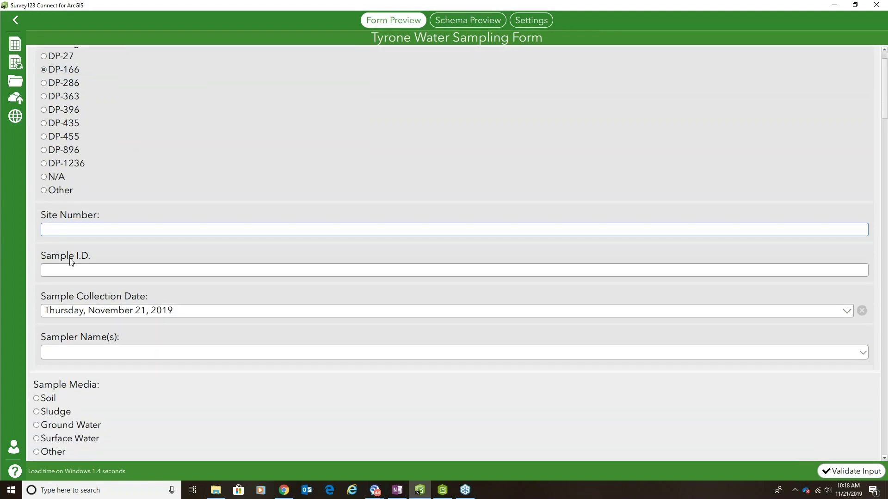
{"action": "scroll", "coordinate": [71, 262], "scroll_direction": "down", "scroll_amount": 1}
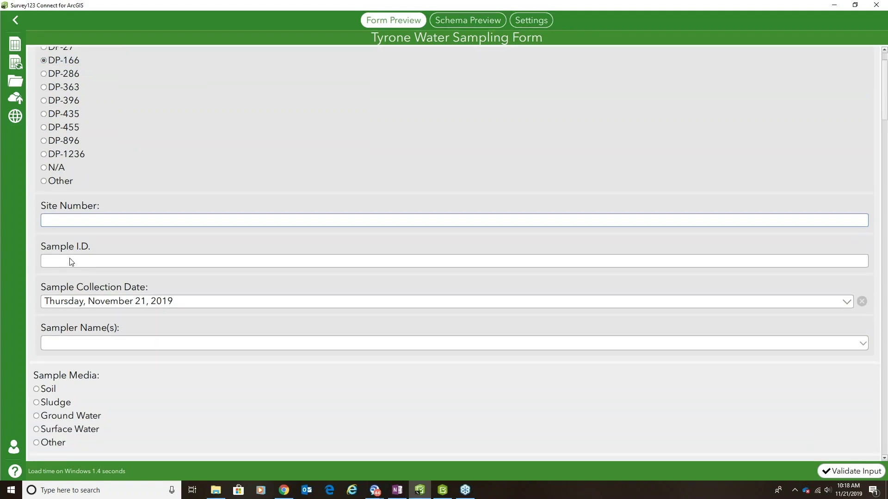
{"action": "type", "text": "23"}
{"action": "key", "text": "Tab"}
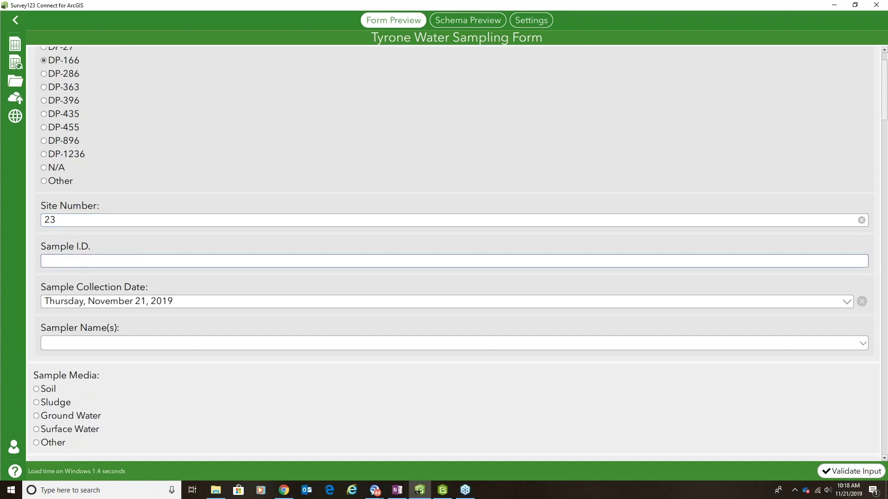
{"action": "type", "text": "4584"}
- Choose the second listed person as the sampler in the form's general information
{"action": "scroll", "coordinate": [132, 313], "scroll_direction": "down", "scroll_amount": 1}
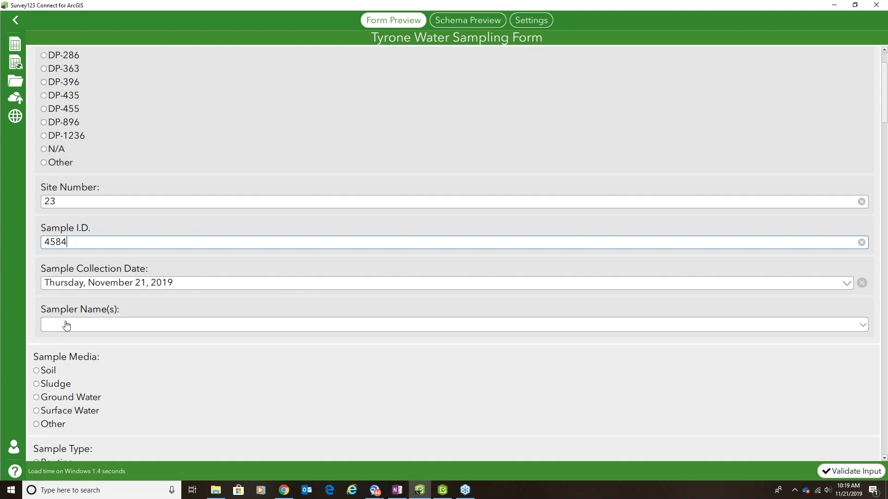
{"action": "scroll", "coordinate": [65, 324], "scroll_direction": "down", "scroll_amount": 2}
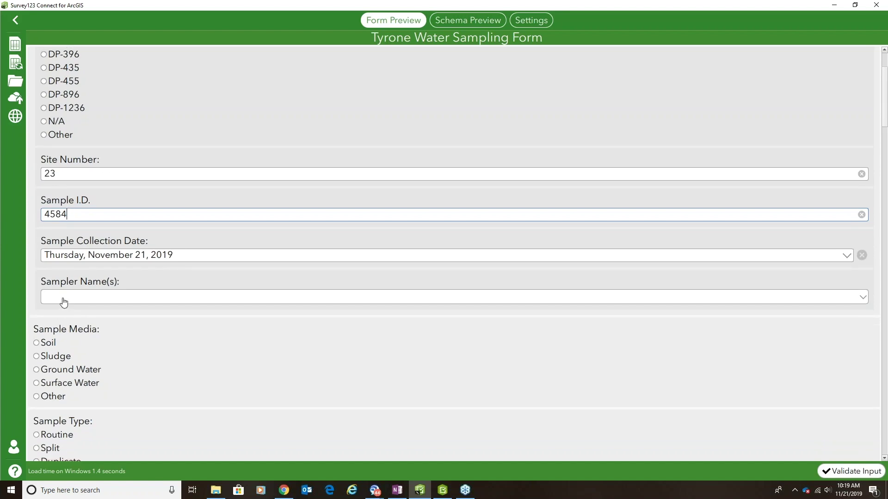
{"action": "left_click", "coordinate": [64, 298]}
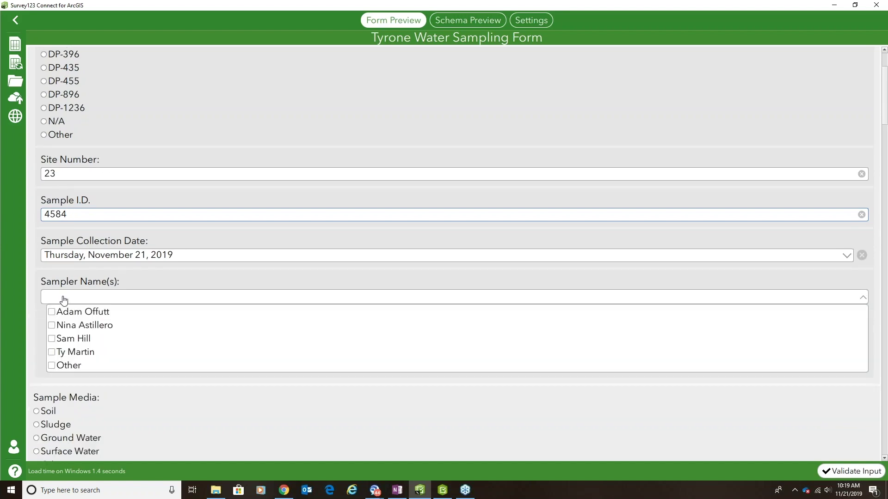
{"action": "left_click", "coordinate": [53, 327]}
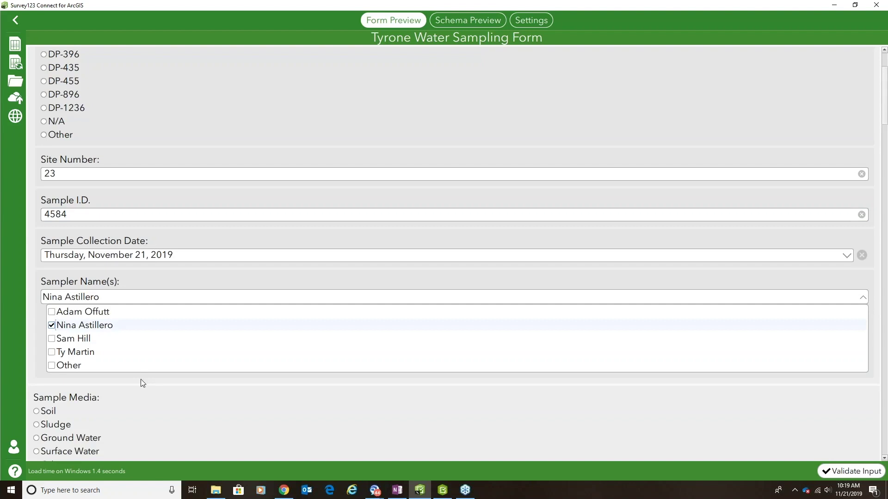
- Set the sample media to Ground Water and the sample type to Routine
{"action": "scroll", "coordinate": [151, 401], "scroll_direction": "down", "scroll_amount": 5}
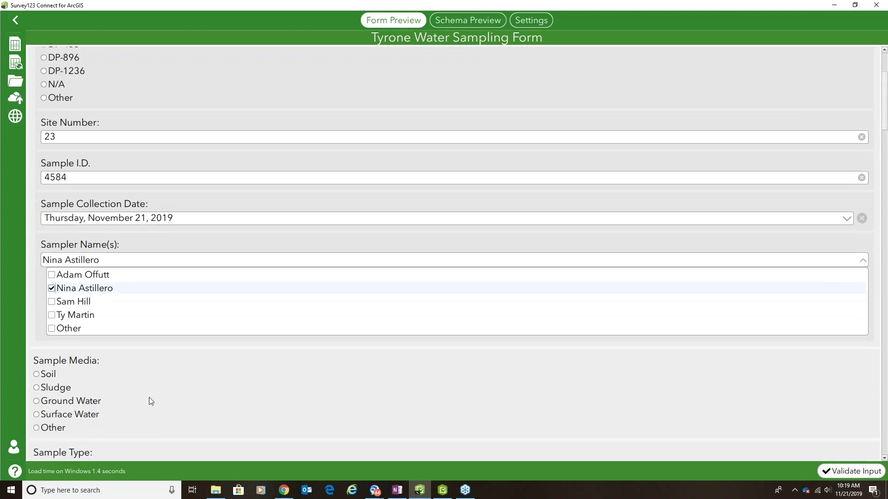
{"action": "scroll", "coordinate": [149, 398], "scroll_direction": "down", "scroll_amount": 2}
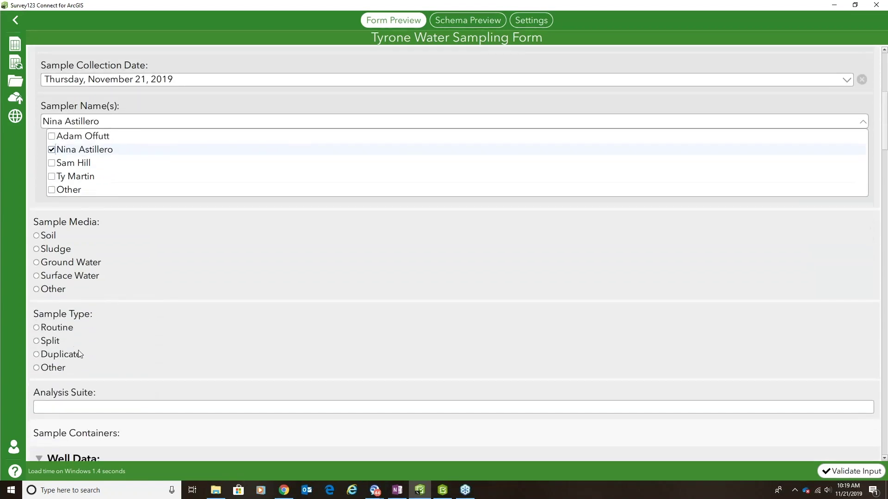
{"action": "left_click", "coordinate": [36, 263]}
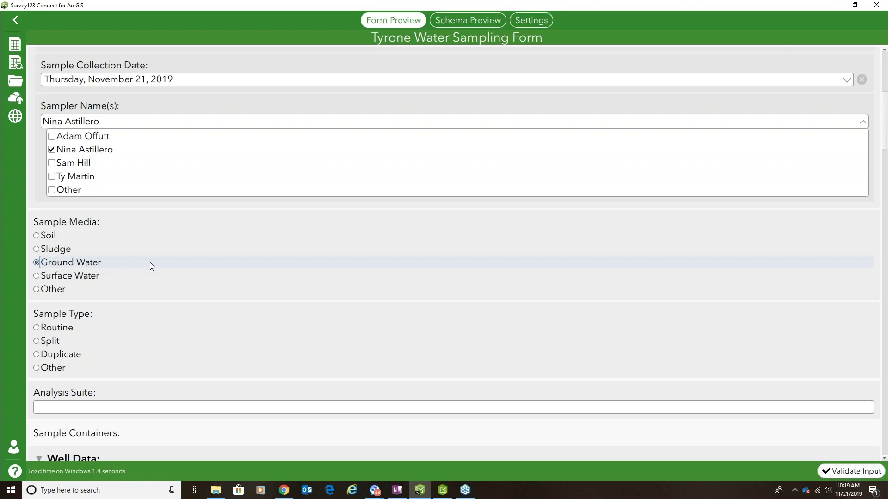
{"action": "scroll", "coordinate": [44, 317], "scroll_direction": "down", "scroll_amount": 1}
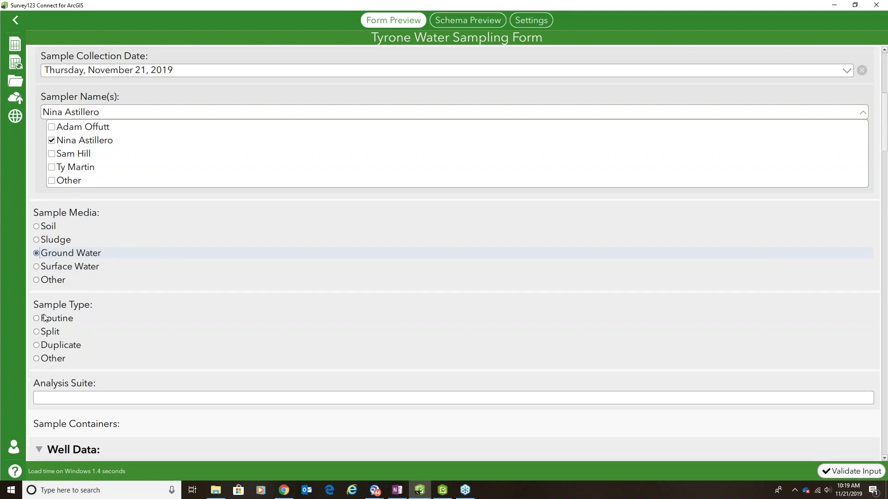
{"action": "left_click", "coordinate": [44, 317]}
{"action": "scroll", "coordinate": [35, 305], "scroll_direction": "down", "scroll_amount": 3}
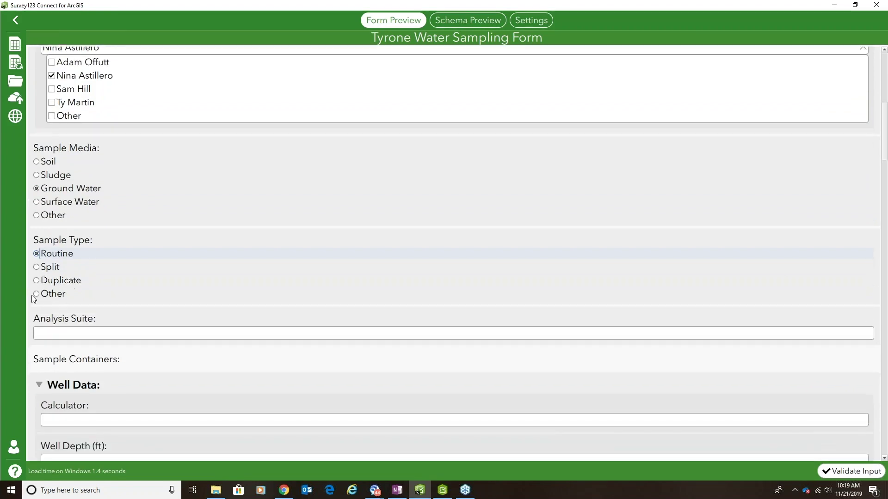
- Enter 1236K as the analysis suite for the sample
{"action": "scroll", "coordinate": [31, 295], "scroll_direction": "down", "scroll_amount": 1}
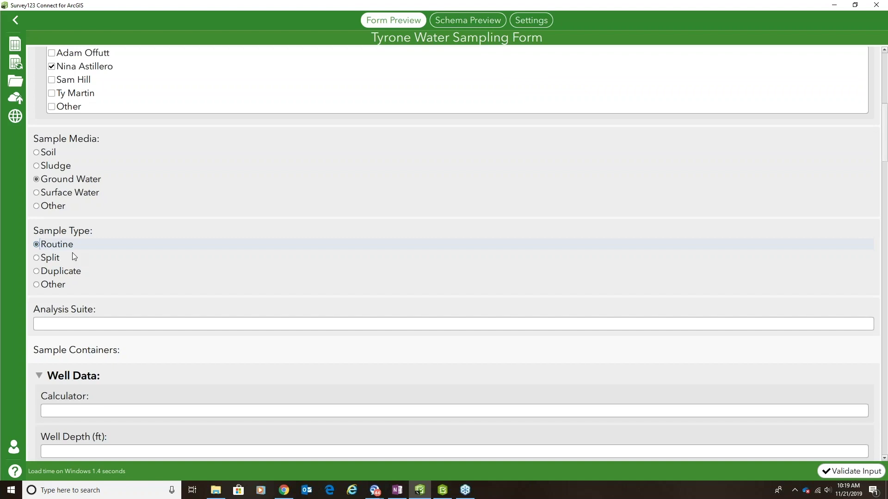
{"action": "scroll", "coordinate": [189, 275], "scroll_direction": "down", "scroll_amount": 5}
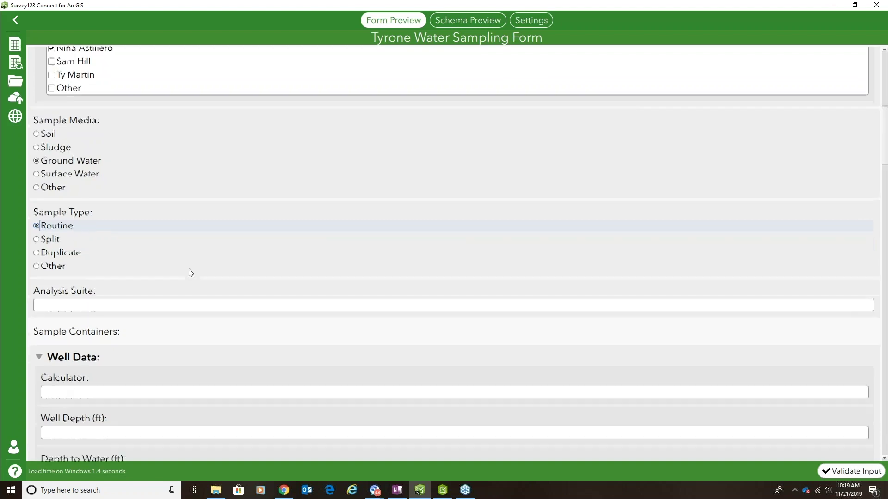
{"action": "left_click", "coordinate": [85, 279]}
{"action": "type", "text": "1236"}
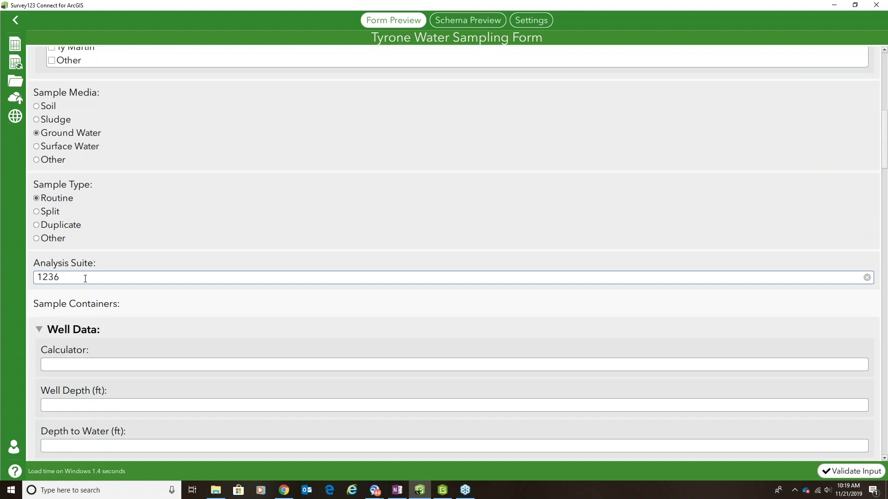
{"action": "type", "text": "K"}
- In the well data, enter a well depth of 100 ft and a depth to water of 50 ft
{"action": "scroll", "coordinate": [134, 252], "scroll_direction": "down", "scroll_amount": 10}
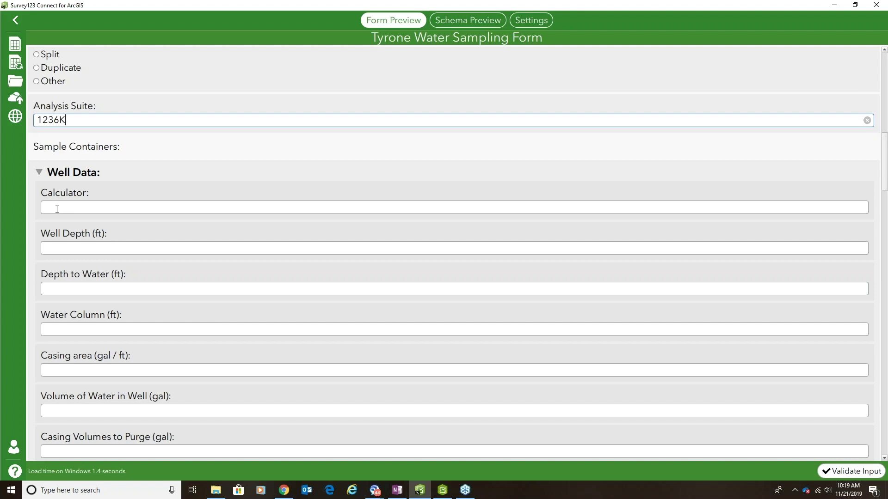
{"action": "left_click", "coordinate": [72, 246]}
{"action": "type", "text": "100"}
{"action": "left_click", "coordinate": [100, 290]}
{"action": "type", "text": "50"}
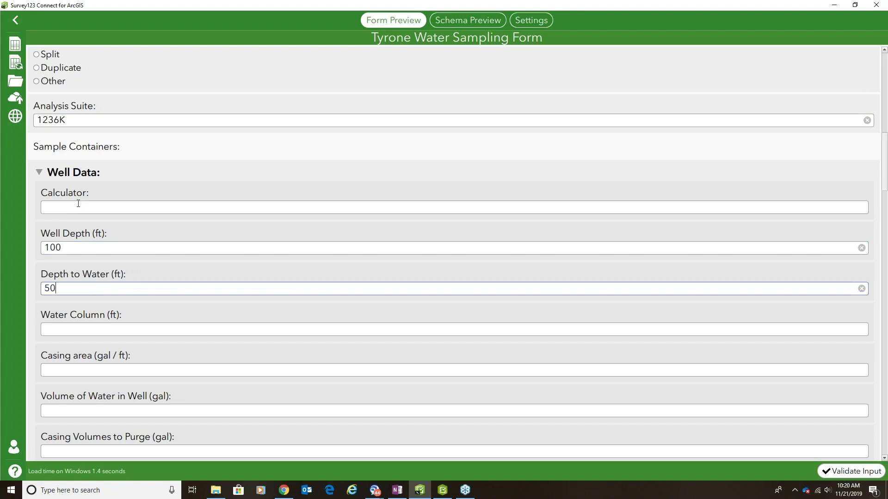
- Calculate 5 × 8 in the Calculator question of the well data
{"action": "left_click", "coordinate": [79, 204]}
{"action": "left_click", "coordinate": [426, 271]}
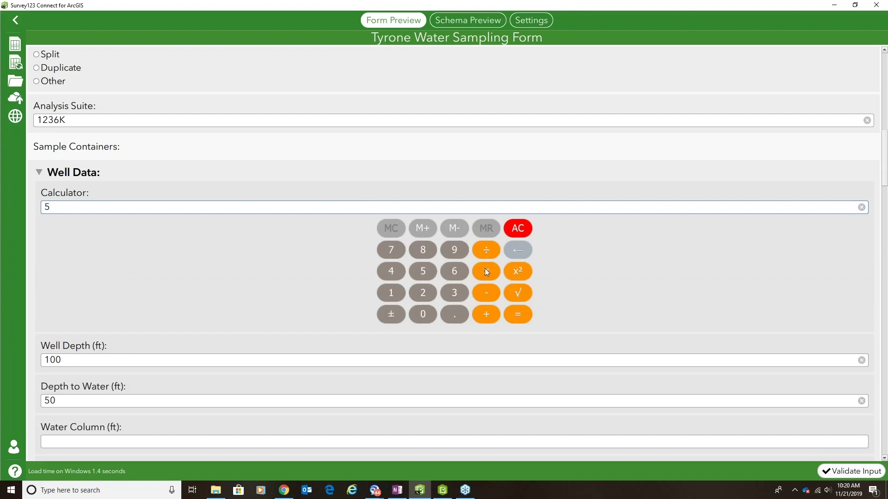
{"action": "left_click", "coordinate": [485, 269]}
{"action": "left_click", "coordinate": [430, 276]}
{"action": "left_click", "coordinate": [426, 258]}
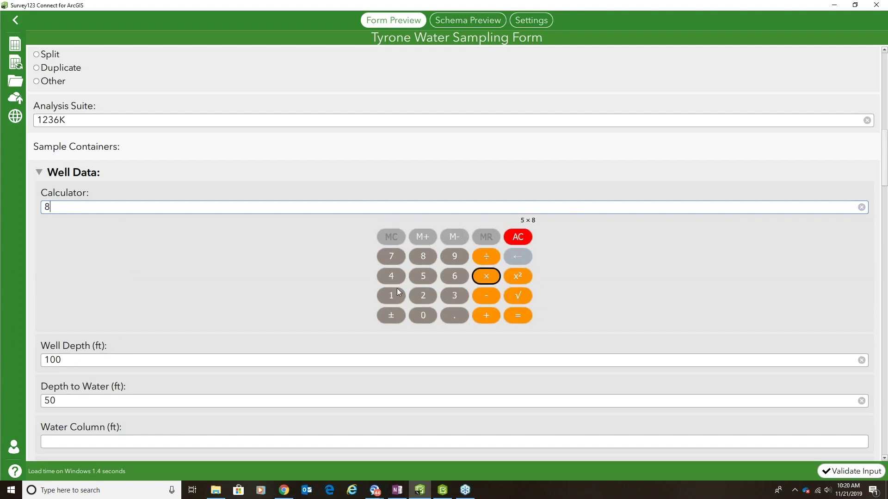
{"action": "left_click", "coordinate": [517, 314]}
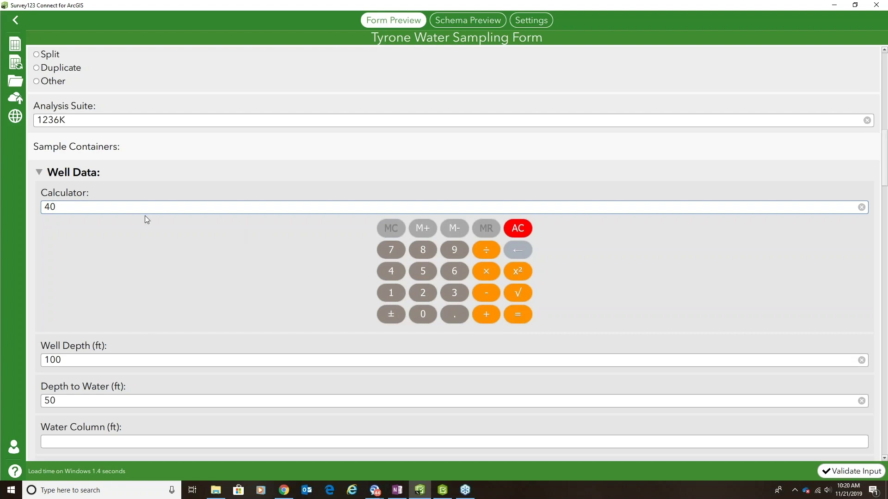
- Enter "Survey 123 is great!" as the comment in the Well Data section
{"action": "scroll", "coordinate": [145, 216], "scroll_direction": "down", "scroll_amount": 1}
{"action": "scroll", "coordinate": [147, 219], "scroll_direction": "down", "scroll_amount": 1}
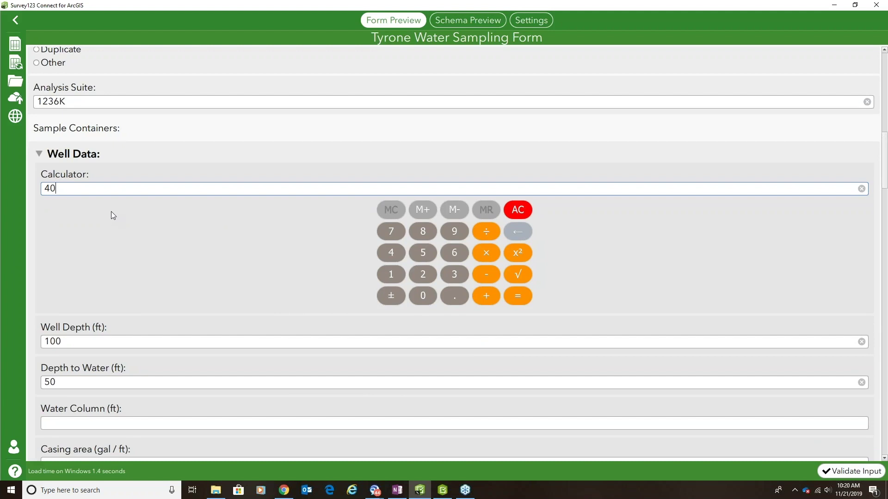
{"action": "scroll", "coordinate": [116, 212], "scroll_direction": "down", "scroll_amount": 3}
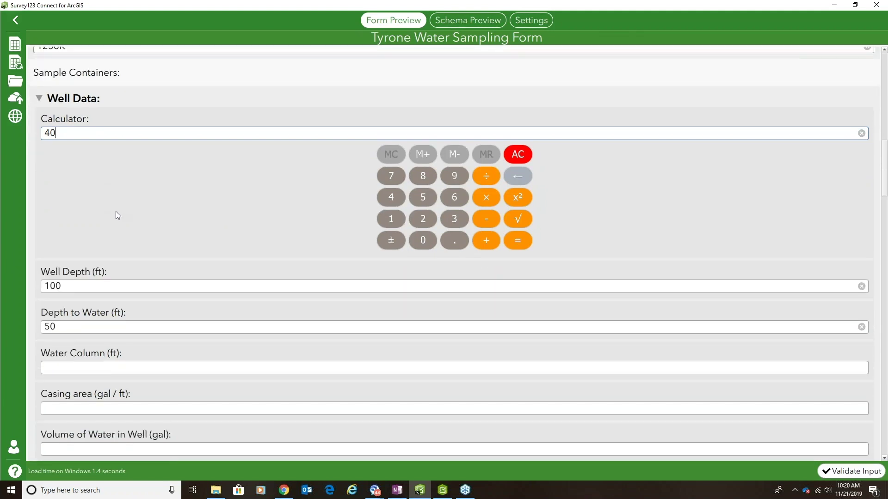
{"action": "scroll", "coordinate": [107, 428], "scroll_direction": "down", "scroll_amount": 3}
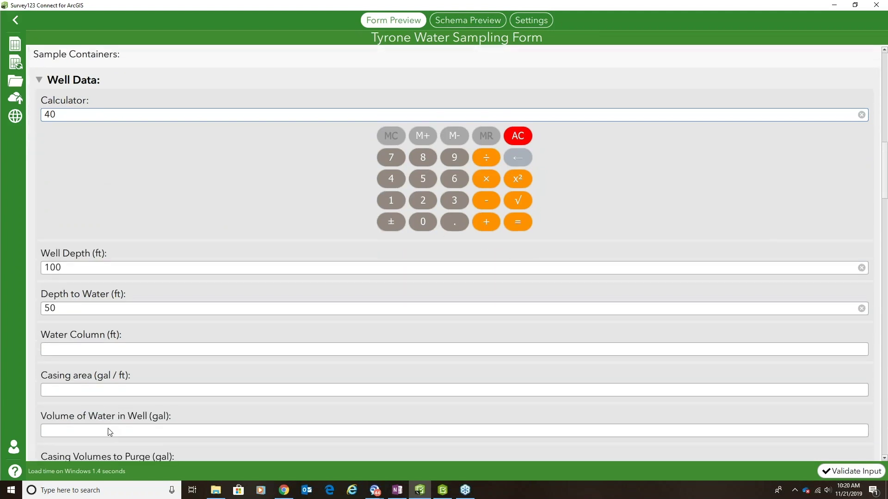
{"action": "scroll", "coordinate": [112, 423], "scroll_direction": "down", "scroll_amount": 6}
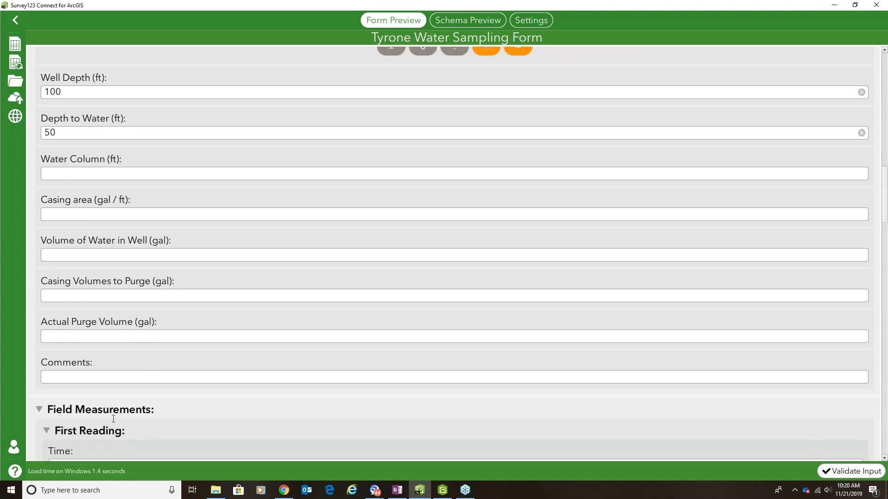
{"action": "scroll", "coordinate": [103, 379], "scroll_direction": "down", "scroll_amount": 4}
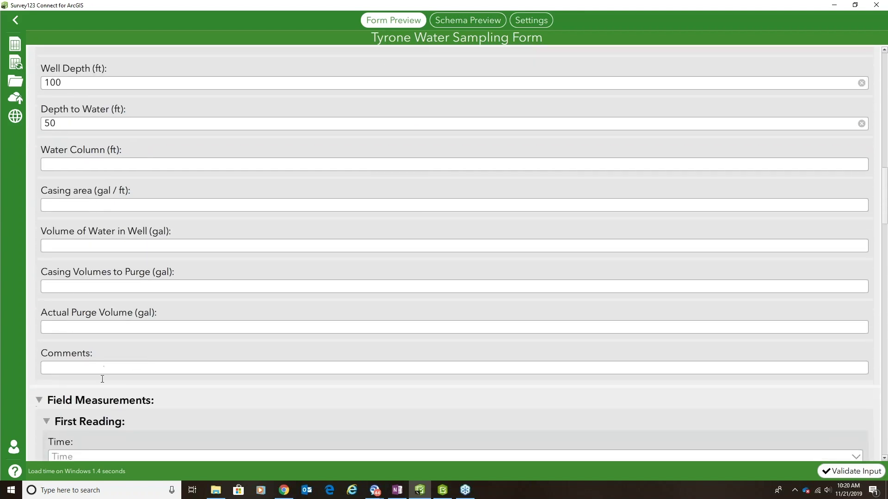
{"action": "scroll", "coordinate": [102, 379], "scroll_direction": "down", "scroll_amount": 3}
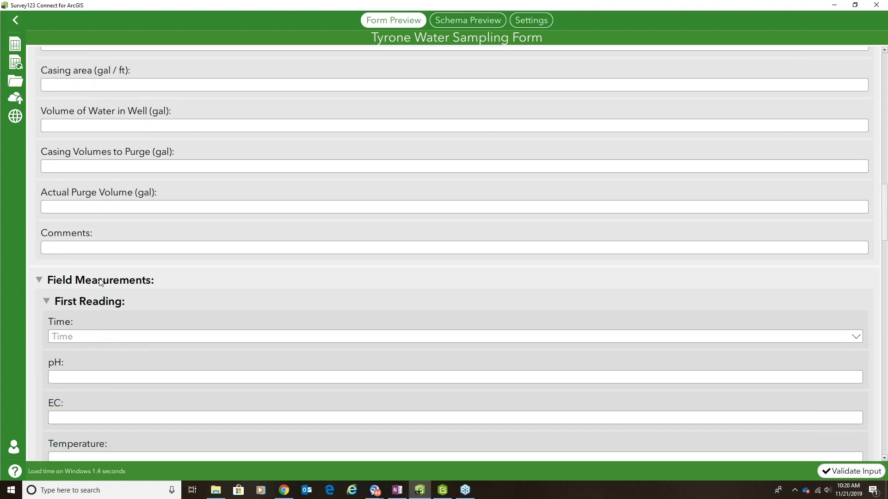
{"action": "left_click", "coordinate": [64, 248]}
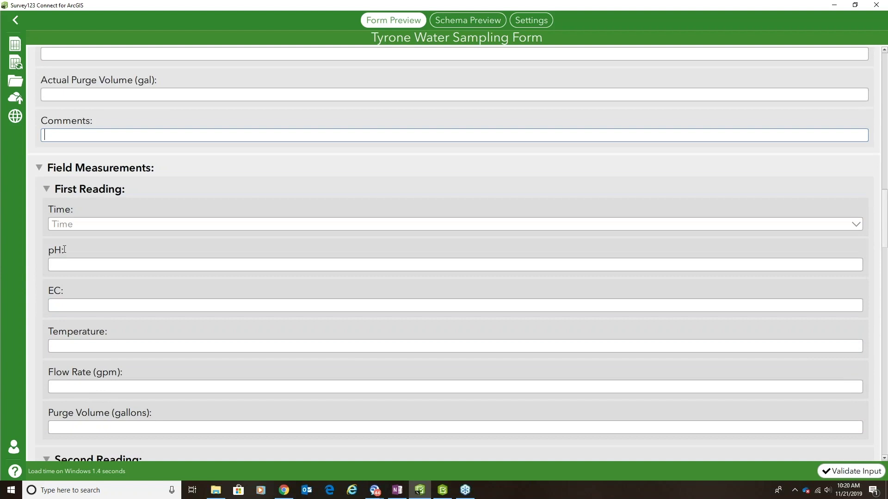
{"action": "type", "text": "Survey 123 is great!"}
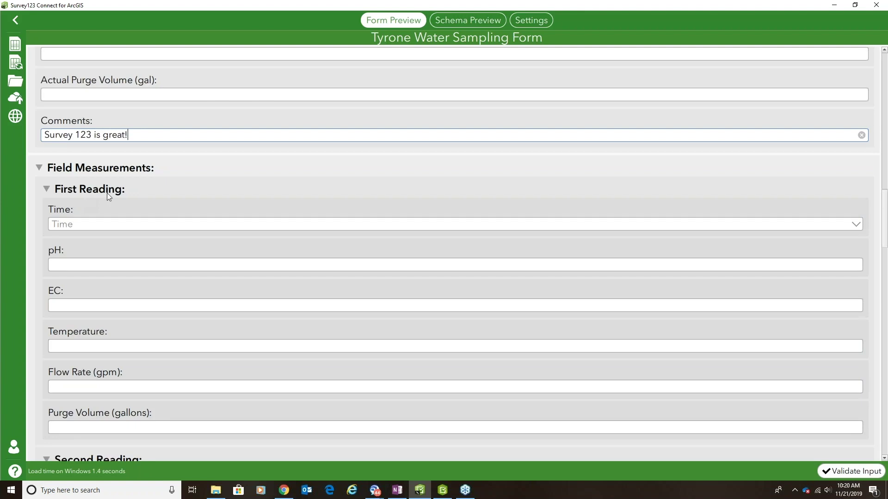
- In the Final Reading of the field measurements, enter a pH of 7.0 and an EC of 1000
{"action": "scroll", "coordinate": [266, 341], "scroll_direction": "down", "scroll_amount": 1}
{"action": "scroll", "coordinate": [265, 341], "scroll_direction": "down", "scroll_amount": 1}
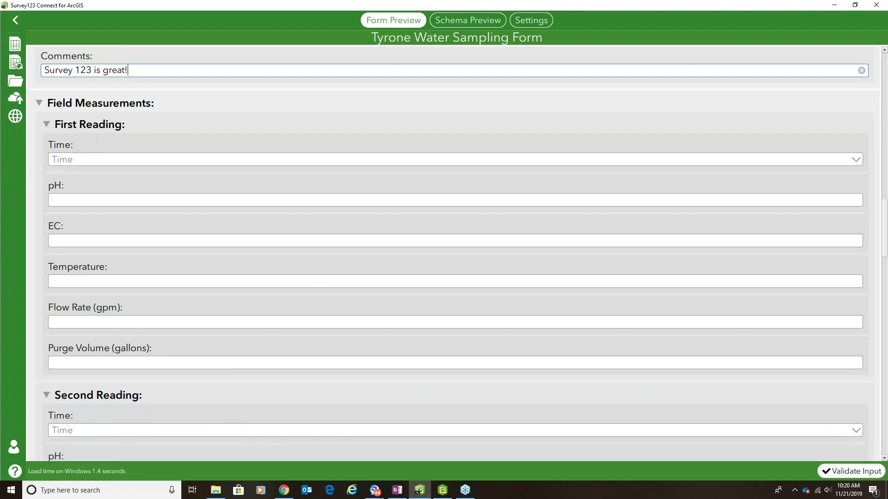
{"action": "scroll", "coordinate": [323, 329], "scroll_direction": "down", "scroll_amount": 6}
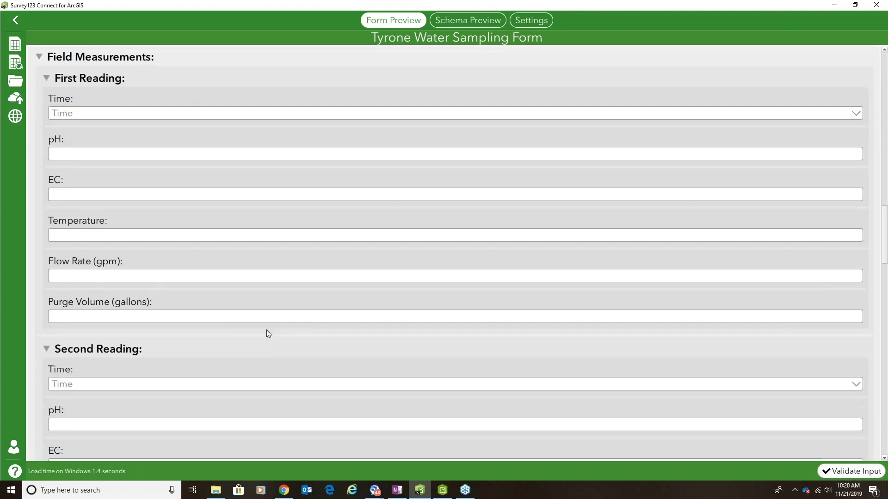
{"action": "scroll", "coordinate": [79, 322], "scroll_direction": "down", "scroll_amount": 7}
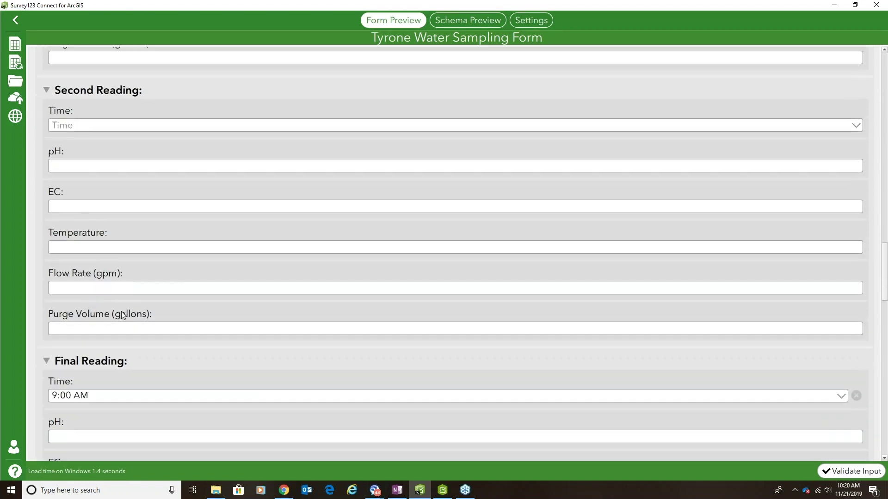
{"action": "scroll", "coordinate": [177, 267], "scroll_direction": "down", "scroll_amount": 2}
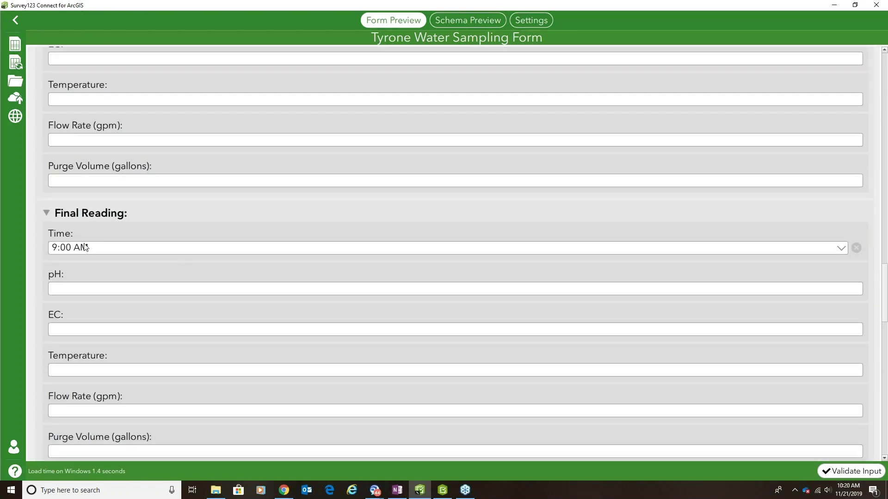
{"action": "left_click", "coordinate": [60, 290]}
{"action": "type", "text": "7.0"}
{"action": "scroll", "coordinate": [67, 291], "scroll_direction": "down", "scroll_amount": 1}
{"action": "left_click", "coordinate": [68, 304]}
{"action": "type", "text": "1000"}
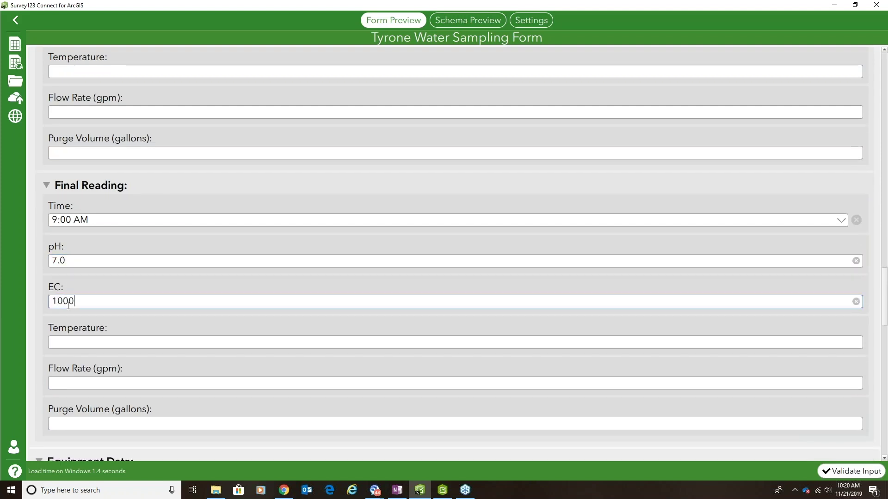
- In the equipment data, choose Solinst 101 as water level indicator and YSI 63 as both conductivity meter and pH meter
{"action": "scroll", "coordinate": [145, 384], "scroll_direction": "down", "scroll_amount": 1}
{"action": "scroll", "coordinate": [145, 384], "scroll_direction": "down", "scroll_amount": 2}
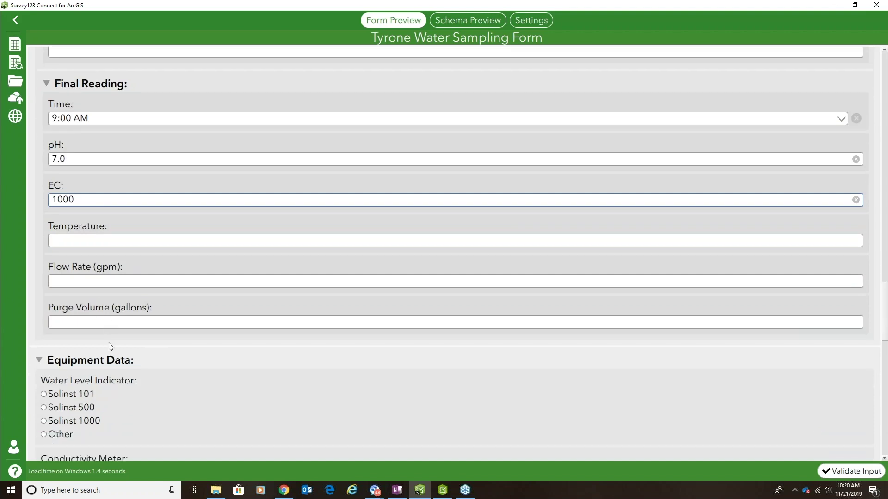
{"action": "scroll", "coordinate": [141, 319], "scroll_direction": "down", "scroll_amount": 2}
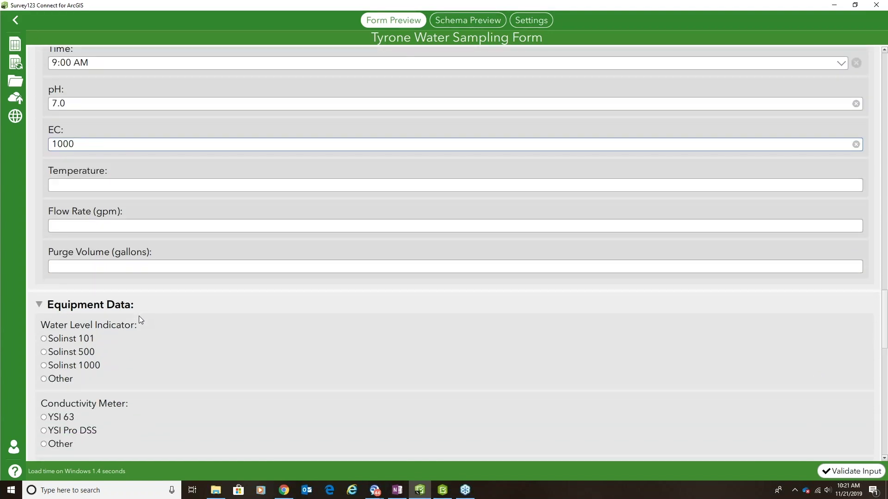
{"action": "scroll", "coordinate": [128, 263], "scroll_direction": "down", "scroll_amount": 1}
{"action": "scroll", "coordinate": [127, 263], "scroll_direction": "down", "scroll_amount": 1}
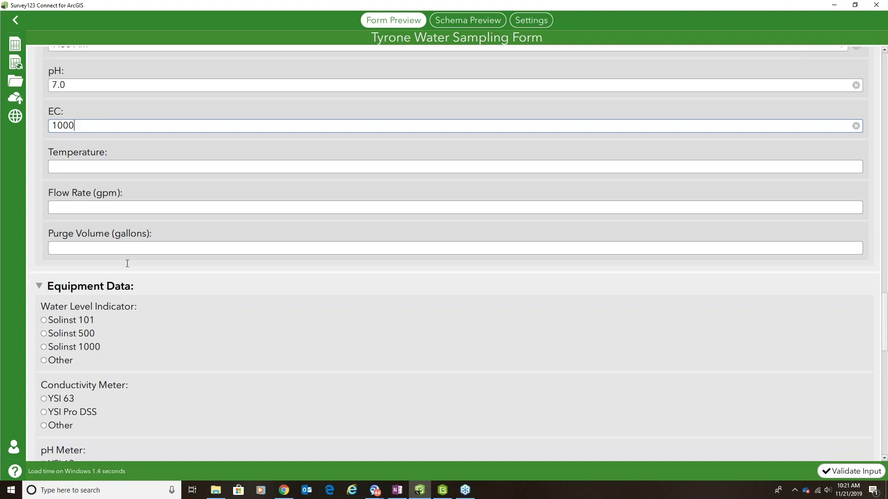
{"action": "scroll", "coordinate": [66, 318], "scroll_direction": "down", "scroll_amount": 3}
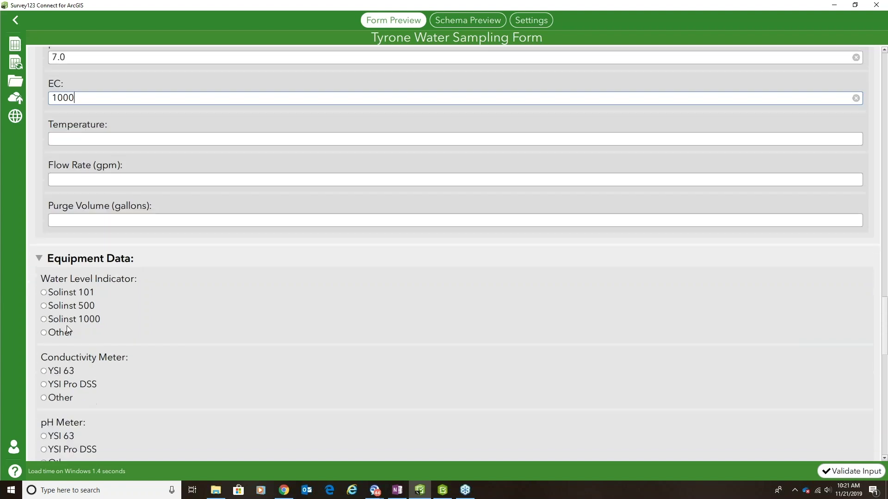
{"action": "scroll", "coordinate": [66, 318], "scroll_direction": "down", "scroll_amount": 3}
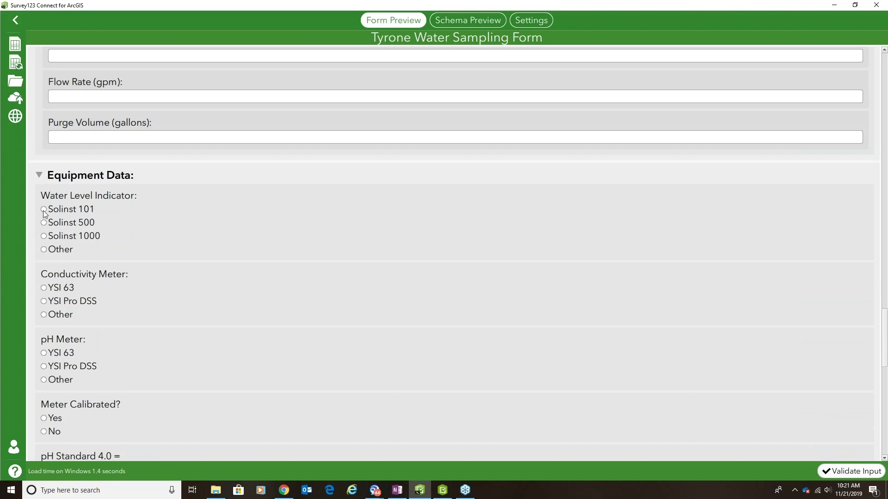
{"action": "left_click", "coordinate": [44, 210]}
{"action": "scroll", "coordinate": [46, 210], "scroll_direction": "down", "scroll_amount": 1}
{"action": "left_click", "coordinate": [44, 270]}
{"action": "left_click", "coordinate": [46, 335]}
- Mark the meter as calibrated and enter 4.02 for pH Standard 4.0 and 7.01 for pH Standard 7.0
{"action": "scroll", "coordinate": [65, 319], "scroll_direction": "down", "scroll_amount": 8}
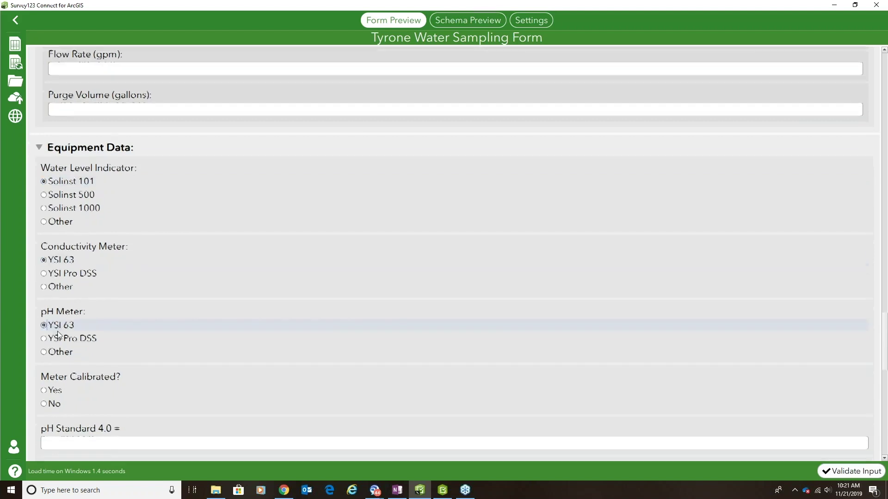
{"action": "left_click", "coordinate": [44, 251]}
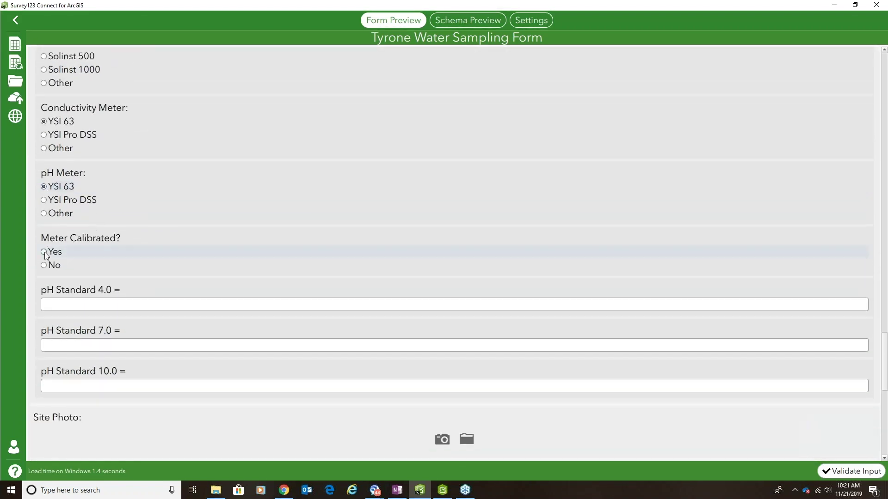
{"action": "scroll", "coordinate": [46, 252], "scroll_direction": "down", "scroll_amount": 4}
{"action": "left_click", "coordinate": [54, 229]}
{"action": "type", "text": "4"}
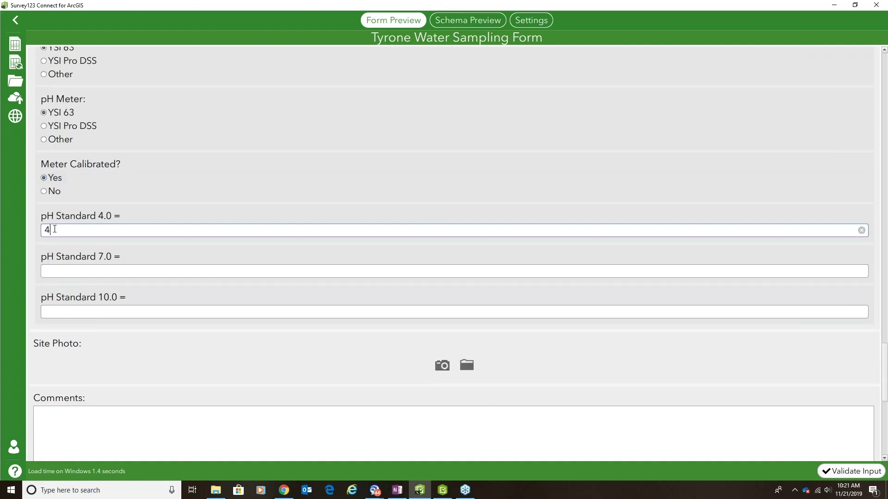
{"action": "type", "text": ".02"}
{"action": "left_click", "coordinate": [51, 272]}
{"action": "type", "text": "7.041"}
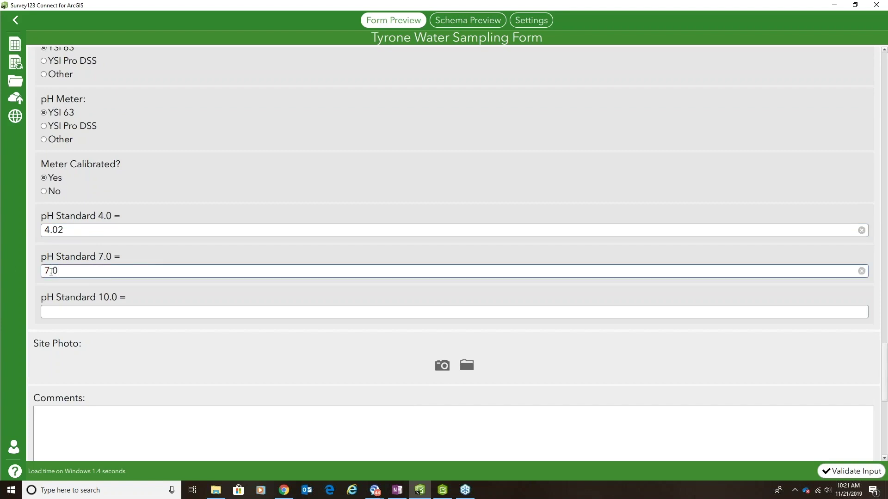
{"action": "key", "text": "BackSpace"}
{"action": "key", "text": "BackSpace"}
{"action": "type", "text": "1"}
- Select Sr. Environmental Technician as the sampler title and draw the sampler's signature
{"action": "scroll", "coordinate": [180, 371], "scroll_direction": "down", "scroll_amount": 1}
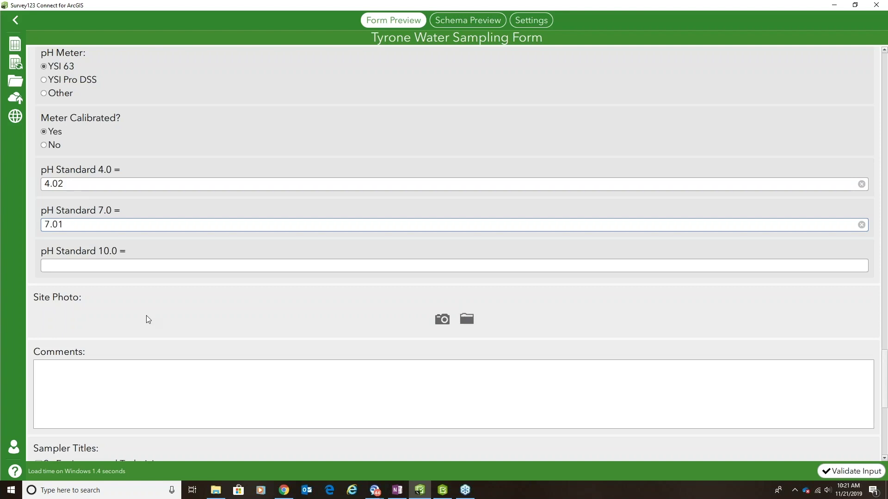
{"action": "scroll", "coordinate": [146, 316], "scroll_direction": "down", "scroll_amount": 2}
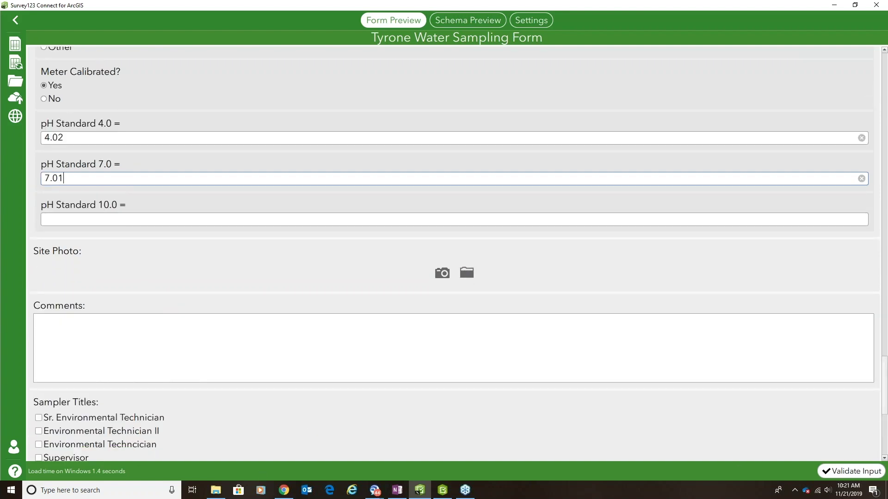
{"action": "left_click_drag", "start_coordinate": [883, 405], "coordinate": [884, 429]}
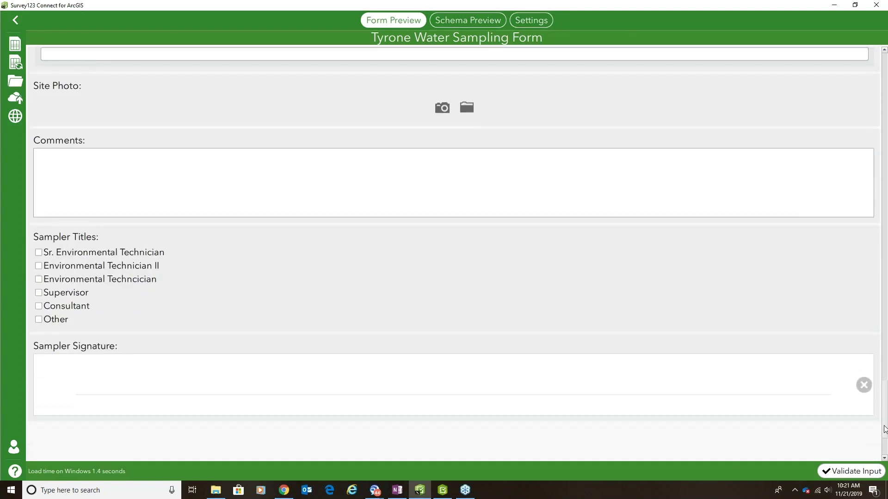
{"action": "left_click", "coordinate": [39, 252]}
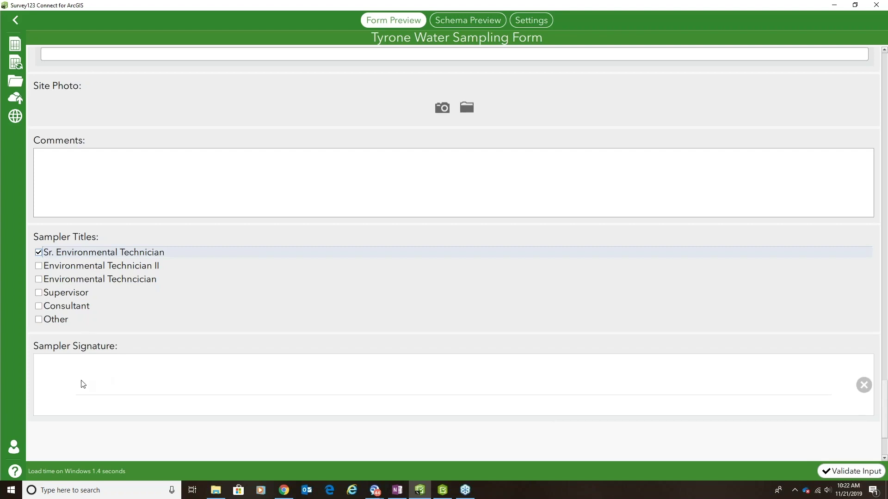
{"action": "mouse_move", "coordinate": [69, 379]}
{"action": "left_mouse_down"}
{"action": "mouse_move", "coordinate": [110, 359]}
{"action": "mouse_move", "coordinate": [66, 393]}
{"action": "mouse_move", "coordinate": [99, 384]}
{"action": "mouse_move", "coordinate": [133, 387]}
{"action": "mouse_move", "coordinate": [127, 394]}
{"action": "mouse_move", "coordinate": [153, 358]}
{"action": "mouse_move", "coordinate": [151, 390]}
{"action": "mouse_move", "coordinate": [179, 382]}
{"action": "left_mouse_up"}
{"action": "mouse_move", "coordinate": [253, 377]}
{"action": "left_mouse_down"}
{"action": "mouse_move", "coordinate": [236, 366]}
{"action": "mouse_move", "coordinate": [261, 390]}
{"action": "mouse_move", "coordinate": [289, 370]}
{"action": "mouse_move", "coordinate": [297, 391]}
{"action": "mouse_move", "coordinate": [318, 363]}
{"action": "mouse_move", "coordinate": [323, 397]}
{"action": "mouse_move", "coordinate": [370, 376]}
{"action": "left_mouse_up"}
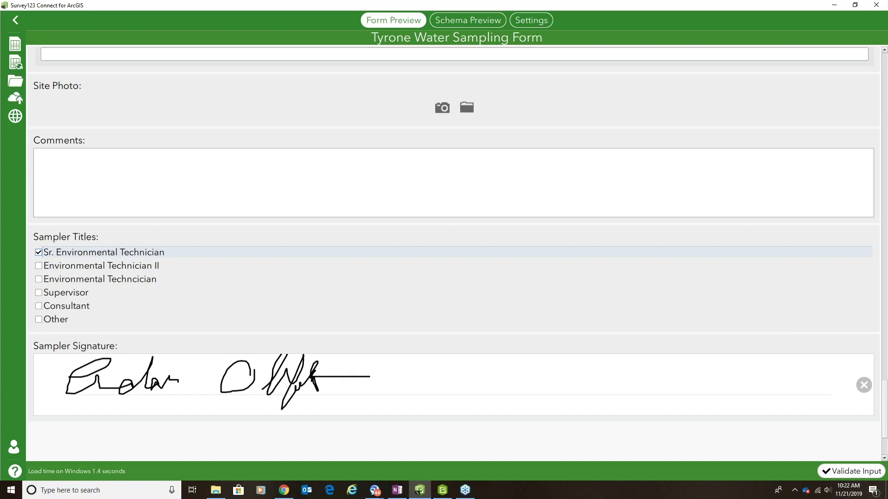
- Switch to Chrome, bring up the Tyrone Water Quality Sampling dashboard and look through its list of completed assignments
{"action": "mouse_move", "coordinate": [284, 493]}
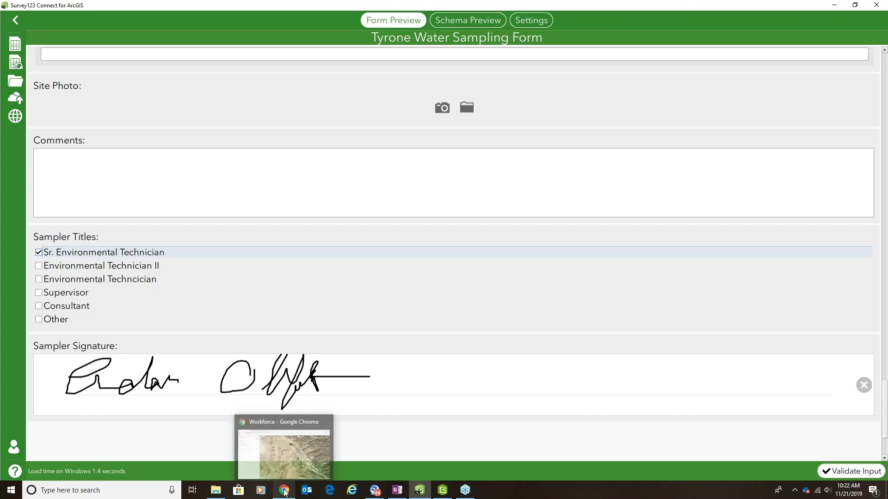
{"action": "left_click", "coordinate": [286, 464]}
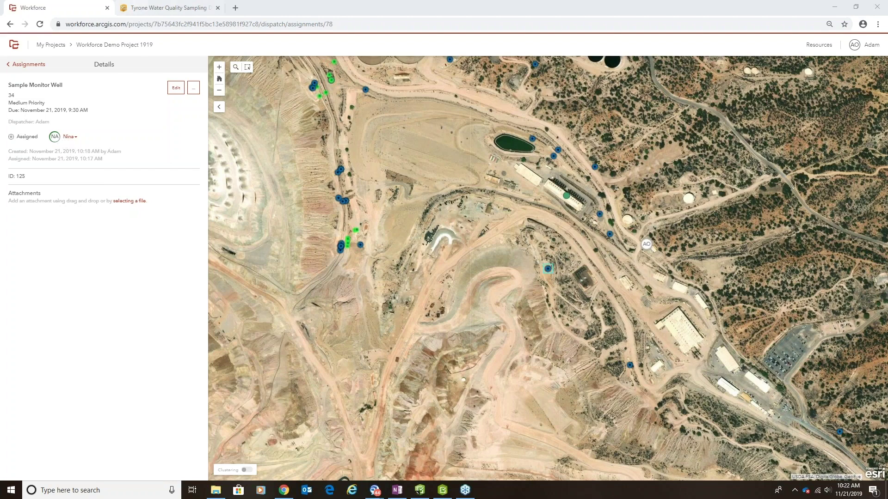
{"action": "left_click", "coordinate": [163, 12]}
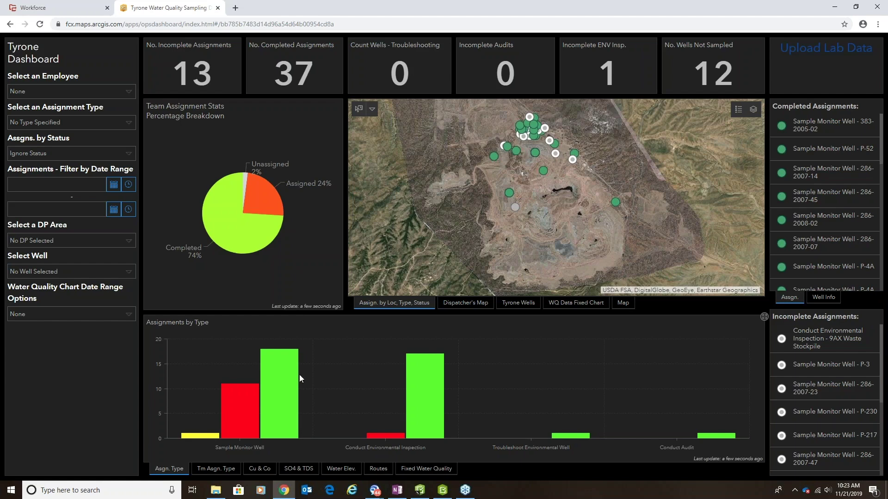
{"action": "mouse_move", "coordinate": [272, 395]}
{"action": "scroll", "coordinate": [837, 249], "scroll_direction": "down", "scroll_amount": 2}
{"action": "scroll", "coordinate": [837, 250], "scroll_direction": "down", "scroll_amount": 3}
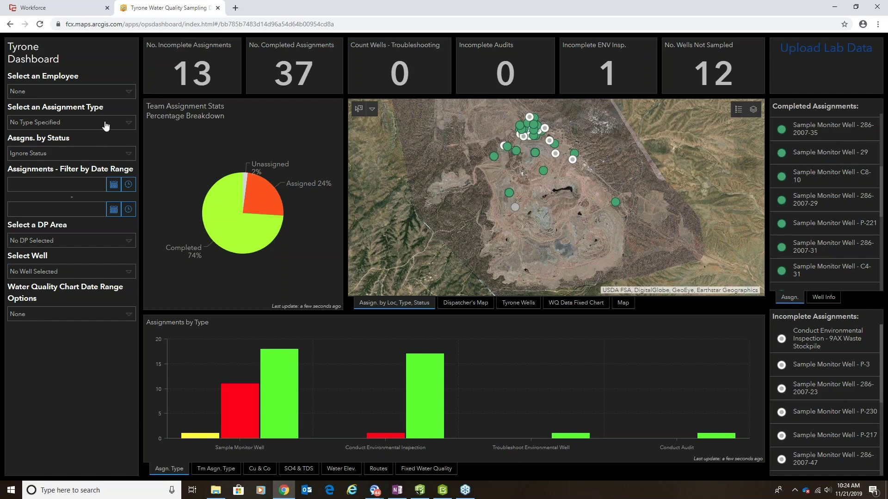
- Filter the dashboard to the second listed employee, and show the Tyrone Wells map together with the well information list
{"action": "left_click", "coordinate": [129, 93]}
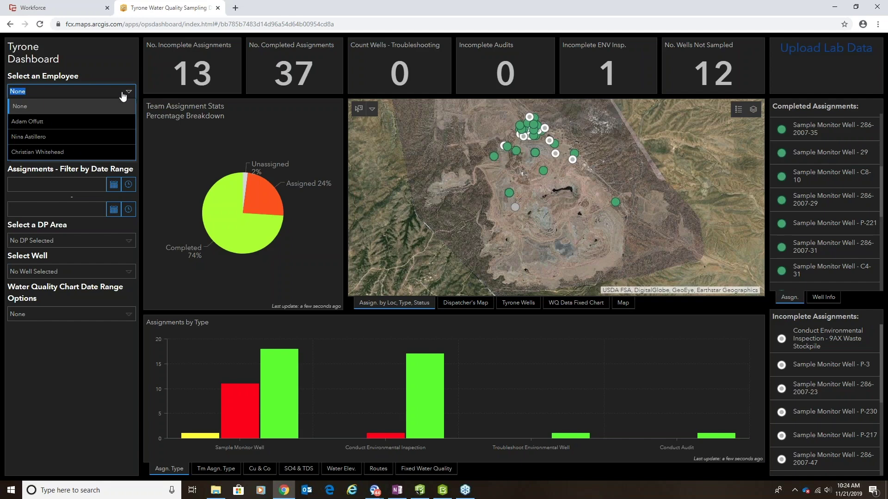
{"action": "left_click", "coordinate": [51, 137]}
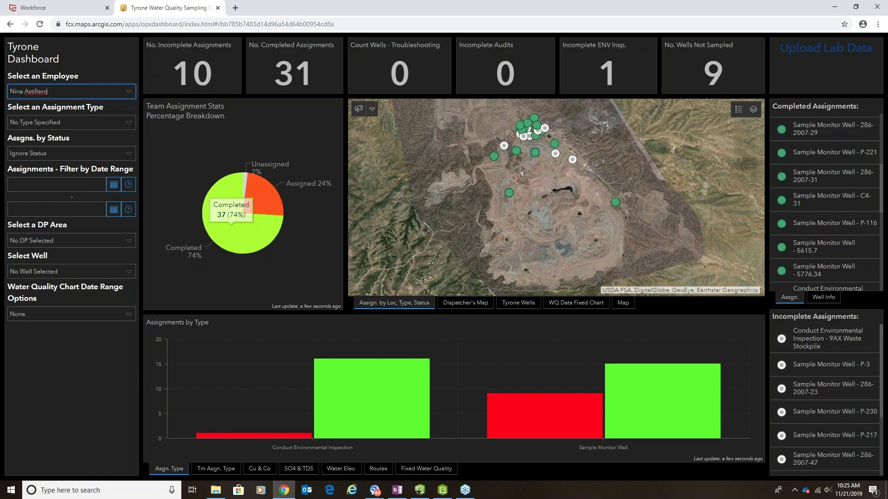
{"action": "left_click", "coordinate": [519, 303]}
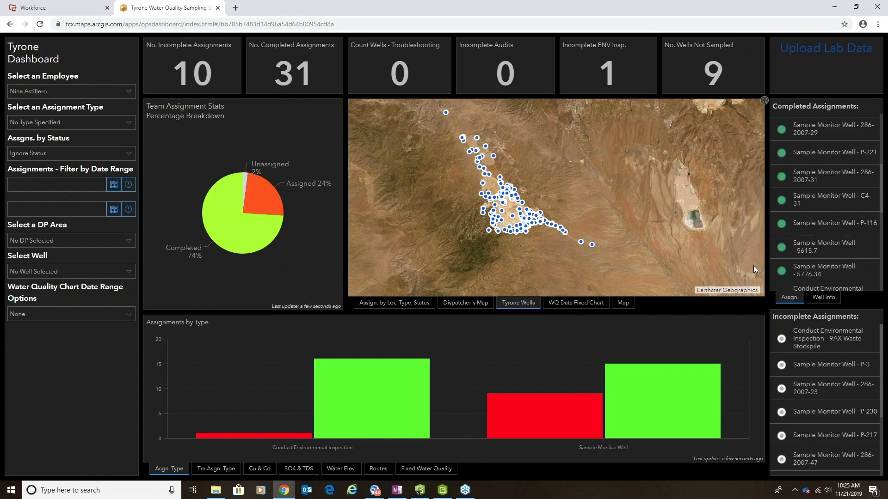
{"action": "left_click", "coordinate": [822, 300]}
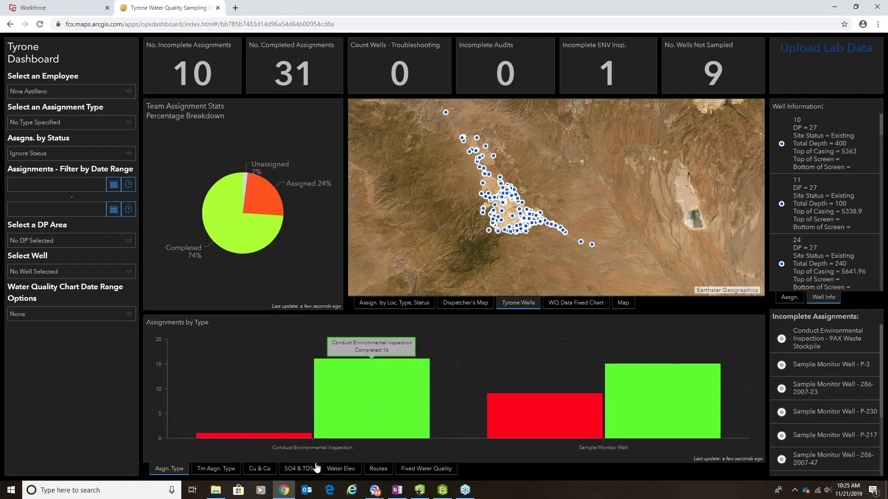
- Show the Cu & Co chart, filter the dashboard to DP area 166 and look through the well information
{"action": "left_click", "coordinate": [263, 469]}
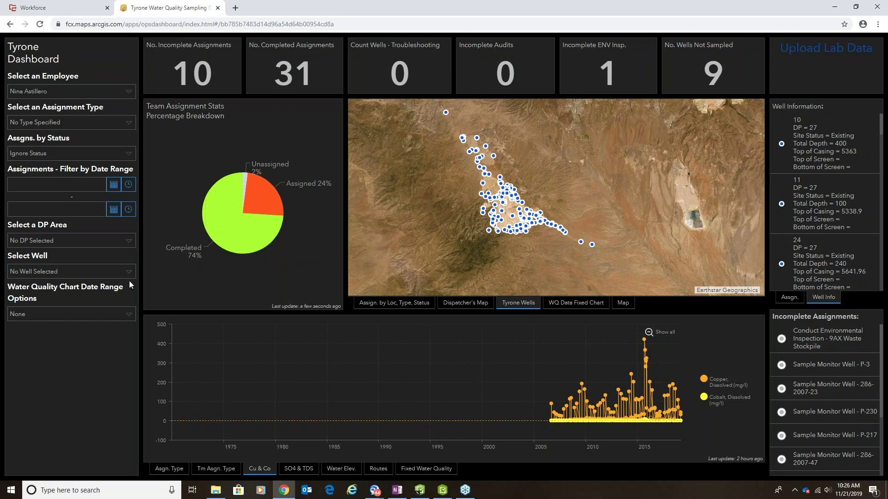
{"action": "left_click", "coordinate": [121, 242]}
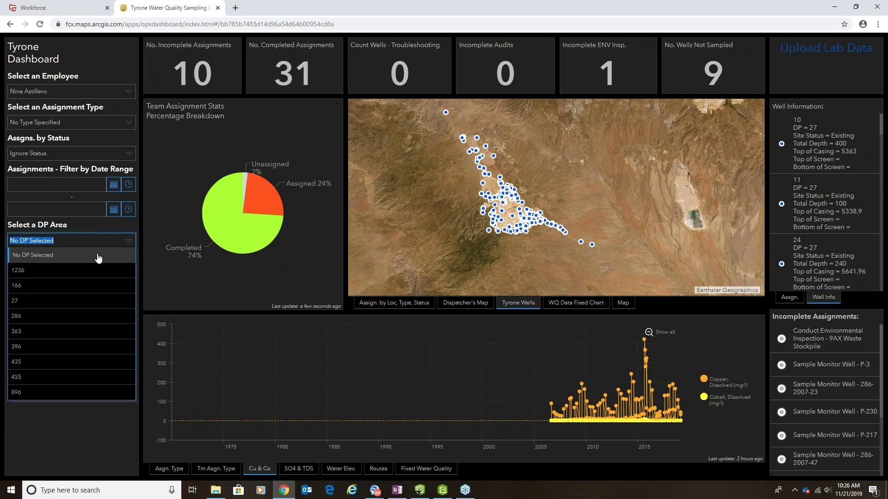
{"action": "left_click", "coordinate": [26, 286]}
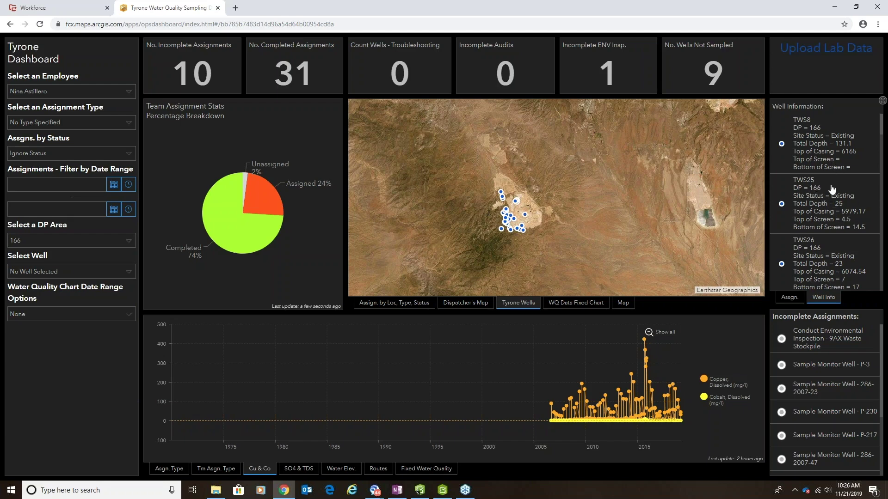
{"action": "scroll", "coordinate": [831, 189], "scroll_direction": "down", "scroll_amount": 3}
{"action": "scroll", "coordinate": [832, 191], "scroll_direction": "up", "scroll_amount": 3}
- Select well 166-2006-02 and toggle the dissolved cobalt series in the water quality chart
{"action": "left_click", "coordinate": [128, 274]}
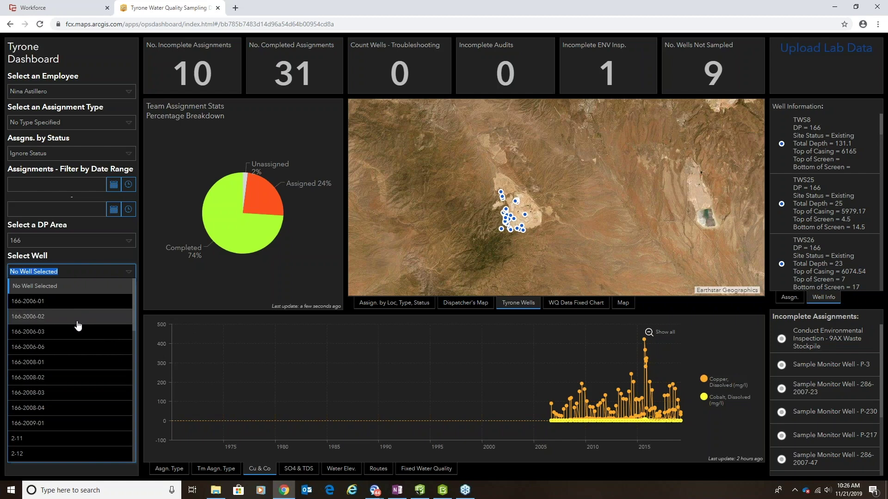
{"action": "left_click", "coordinate": [30, 317]}
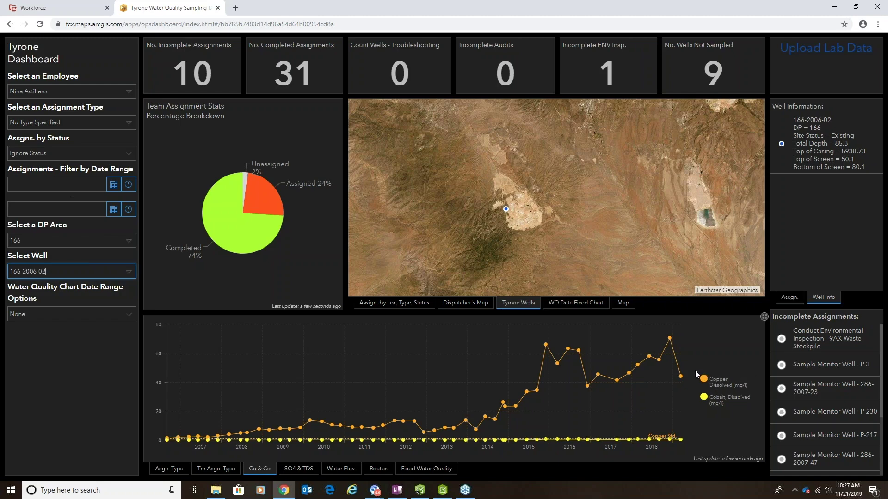
{"action": "left_click", "coordinate": [704, 400]}
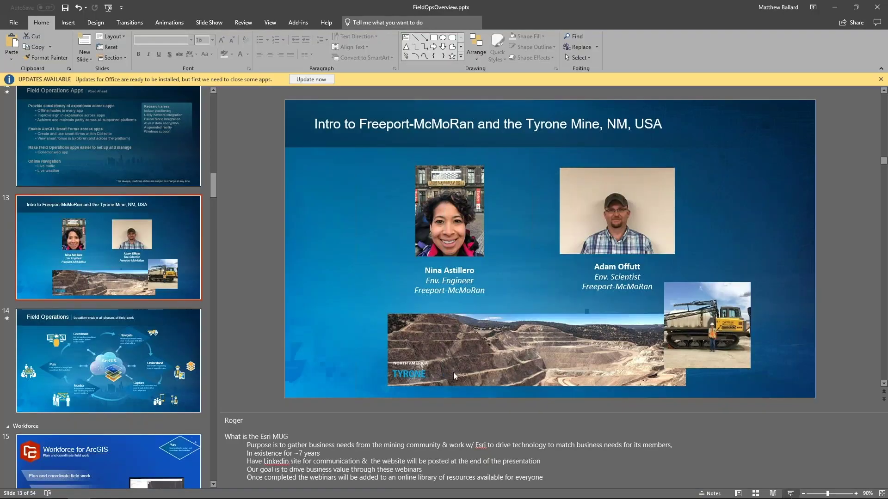
- In PowerPoint, start the slide show from the Freeport-McMoRan intro slide and advance to the Field Operations slide
{"action": "key", "text": "shift+F5"}
{"action": "left_click", "coordinate": [359, 218]}
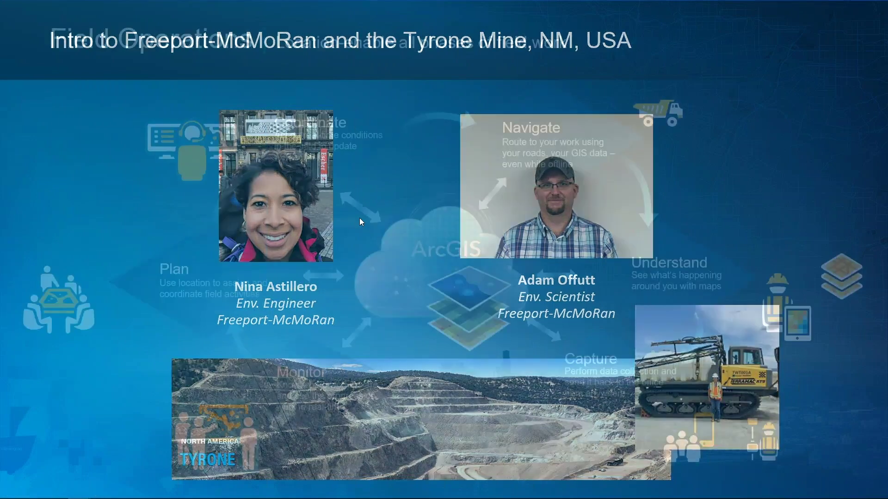
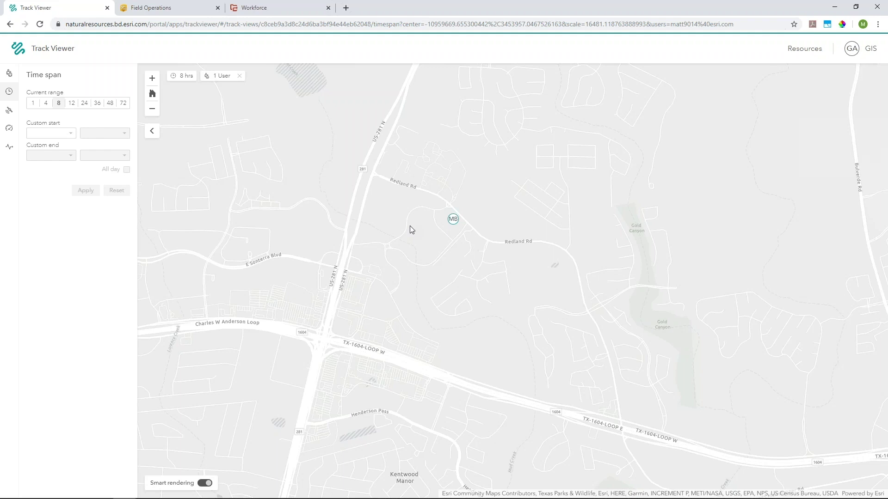
- In Track Viewer, view the tracked user's last known location details and look at the list of users
{"action": "left_click", "coordinate": [452, 217]}
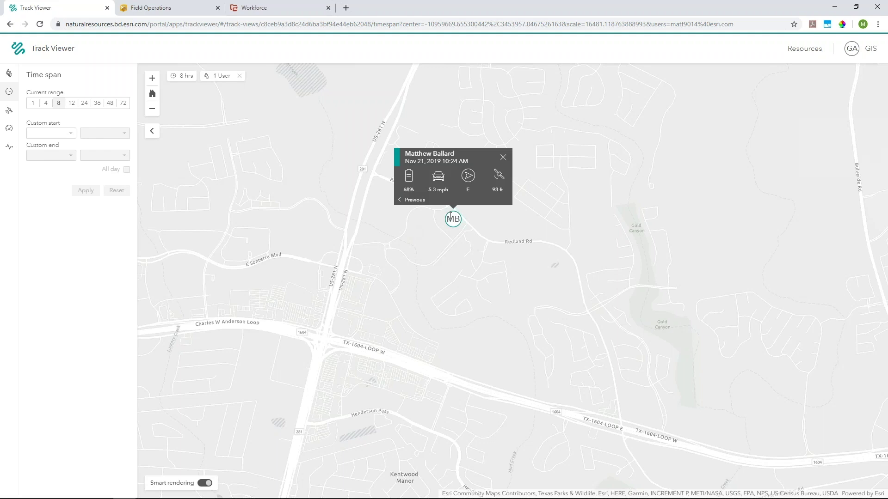
{"action": "left_click", "coordinate": [503, 157]}
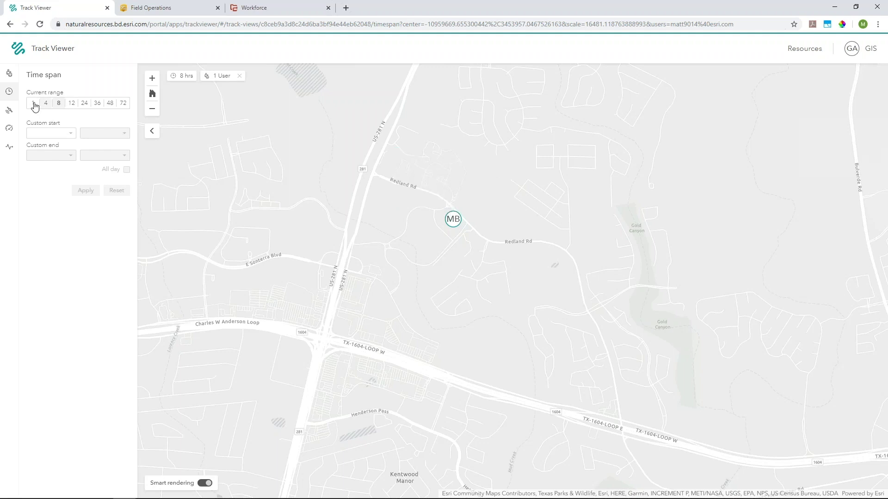
{"action": "left_click", "coordinate": [8, 74]}
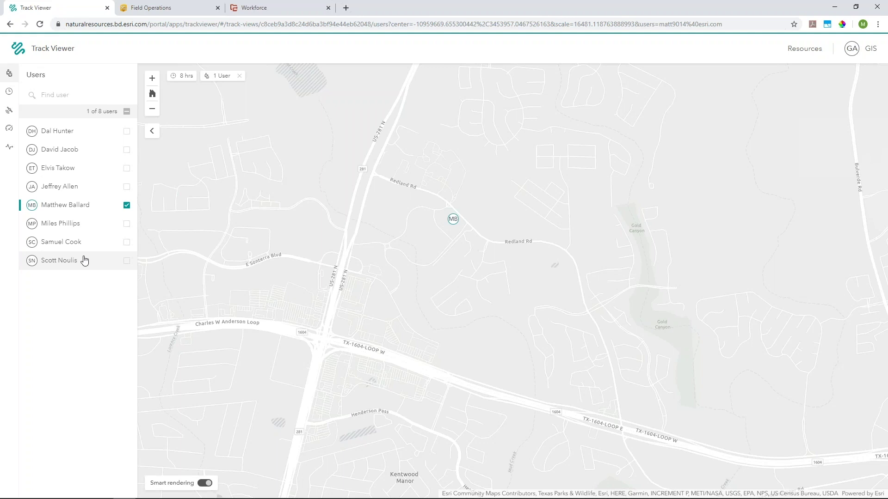
- Set the time span of the displayed tracks to the last 24 hours
{"action": "left_click", "coordinate": [9, 92]}
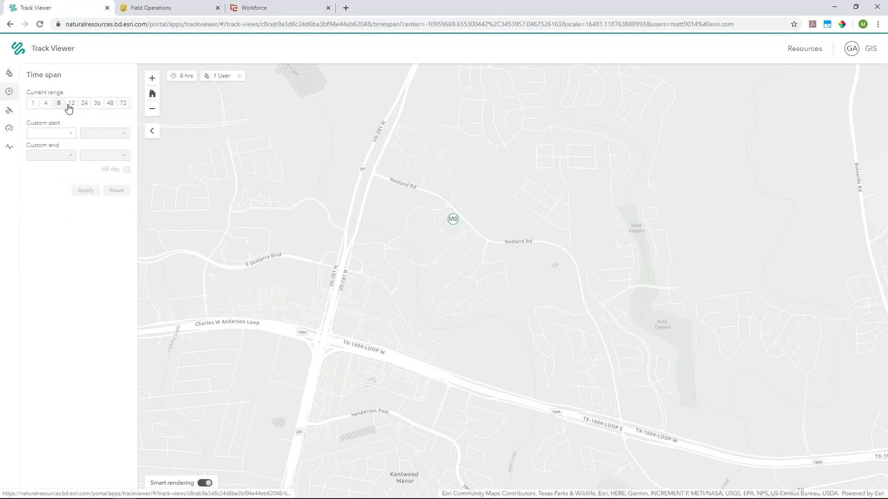
{"action": "left_click", "coordinate": [84, 103]}
{"action": "left_click", "coordinate": [89, 190]}
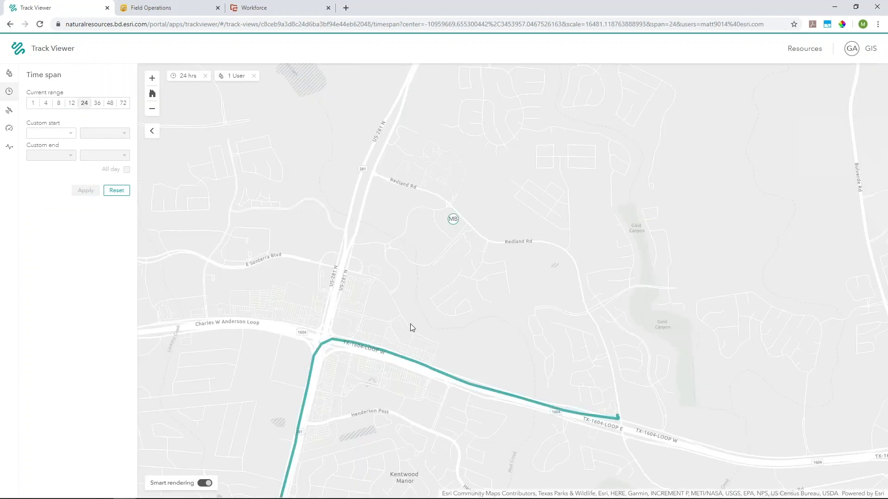
- Inspect a track point along TX-1604 Loop, step forward through the following points and close the details
{"action": "left_click_drag", "start_coordinate": [424, 300], "coordinate": [434, 272]}
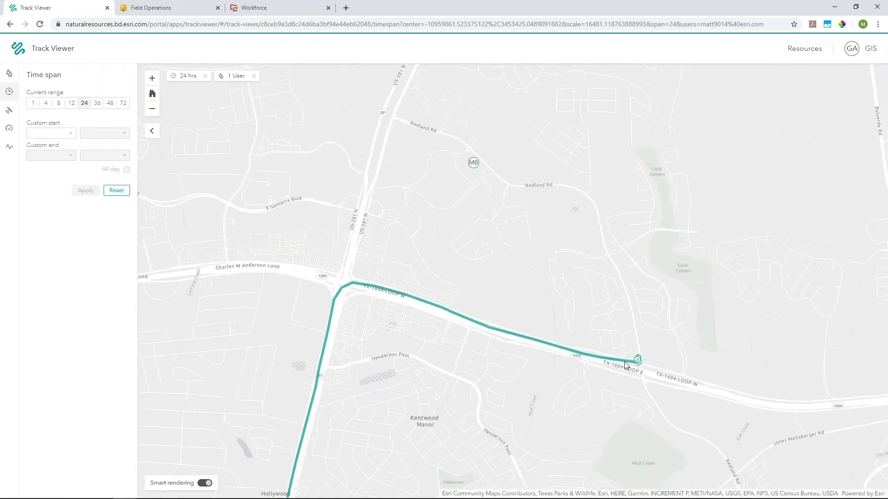
{"action": "left_click", "coordinate": [601, 363]}
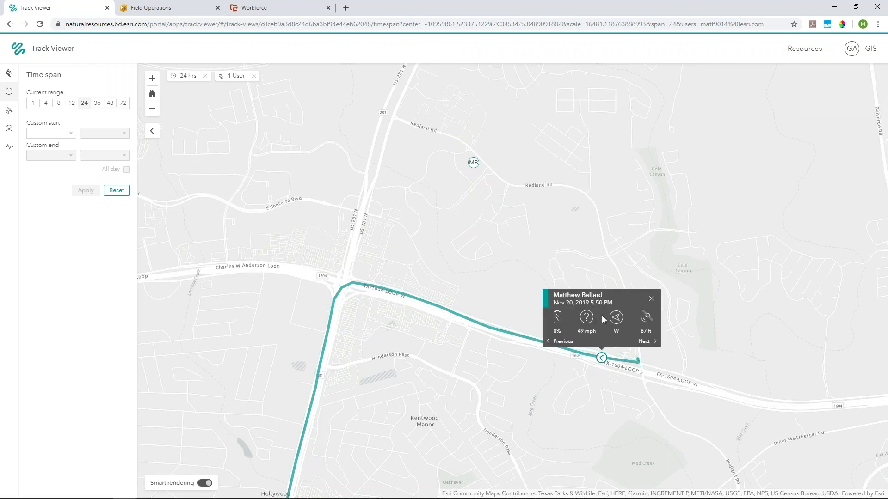
{"action": "left_click", "coordinate": [644, 341]}
{"action": "left_click", "coordinate": [644, 341]}
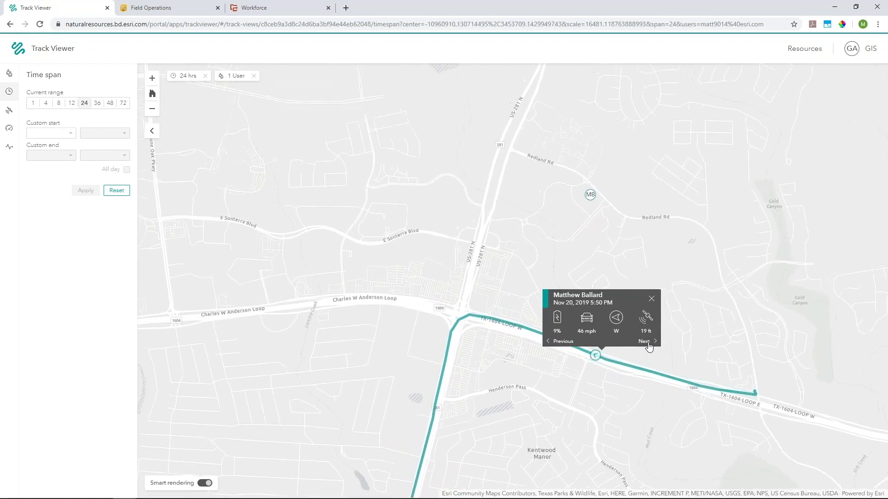
{"action": "left_click", "coordinate": [651, 299]}
- Look over the Accuracy, Speed and Activity track filters, and move the Zoom phone-share window out of the way
{"action": "left_click", "coordinate": [10, 111]}
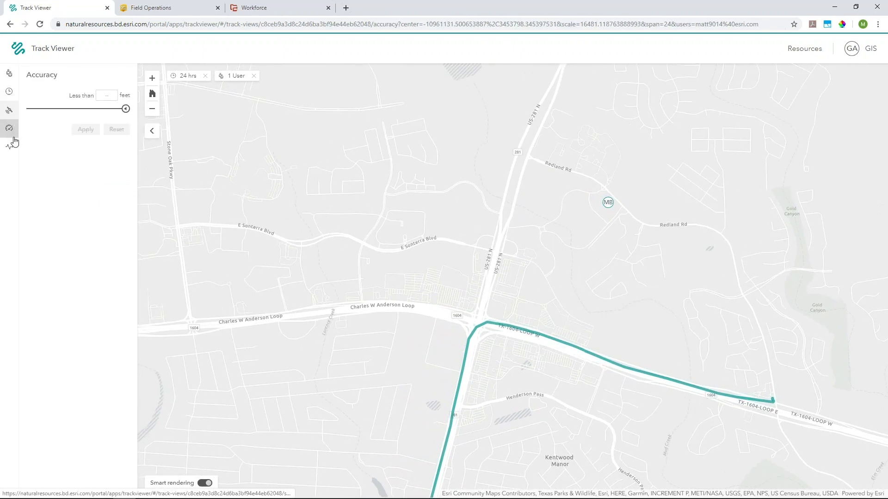
{"action": "left_click", "coordinate": [13, 135]}
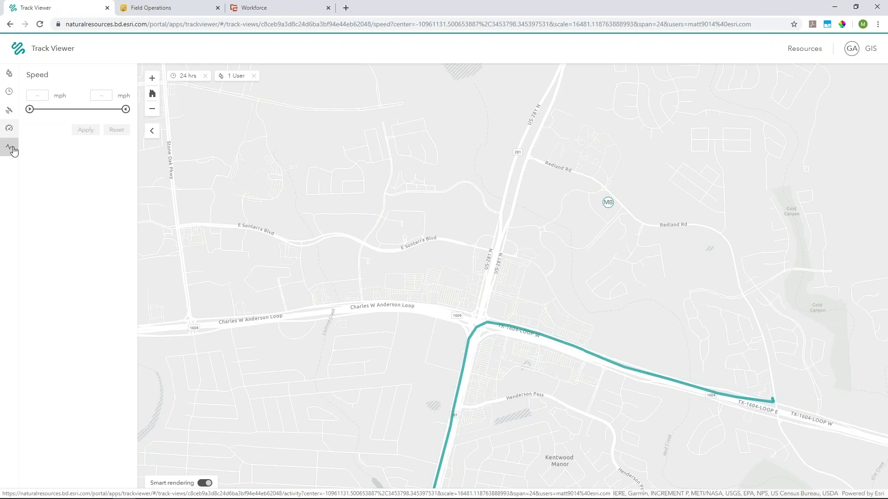
{"action": "left_click", "coordinate": [12, 149]}
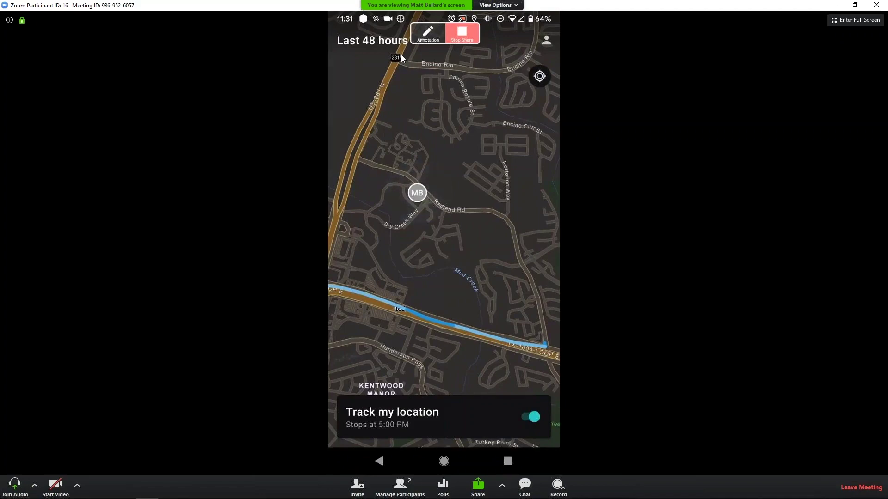
{"action": "left_click_drag", "start_coordinate": [358, 5], "coordinate": [0, 173]}
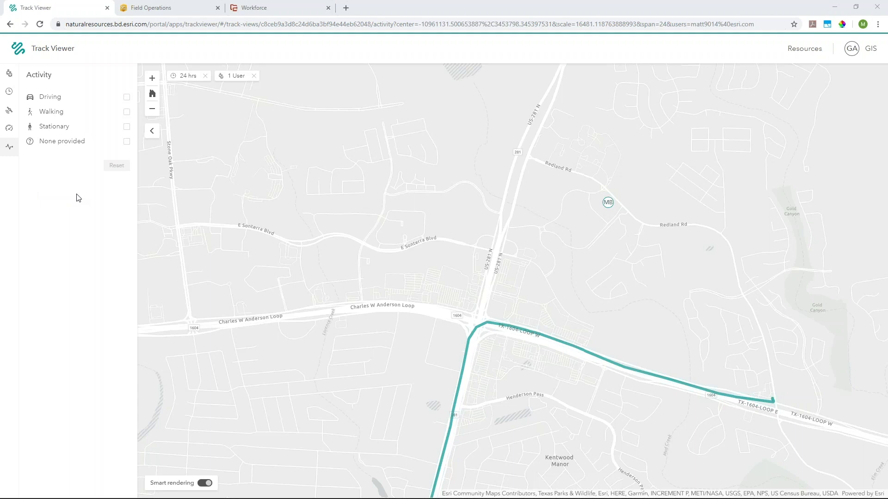
- In the Field Operations dashboard, inspect the first listed staff member's latest track information and filter the staff to that person
{"action": "left_click", "coordinate": [137, 9]}
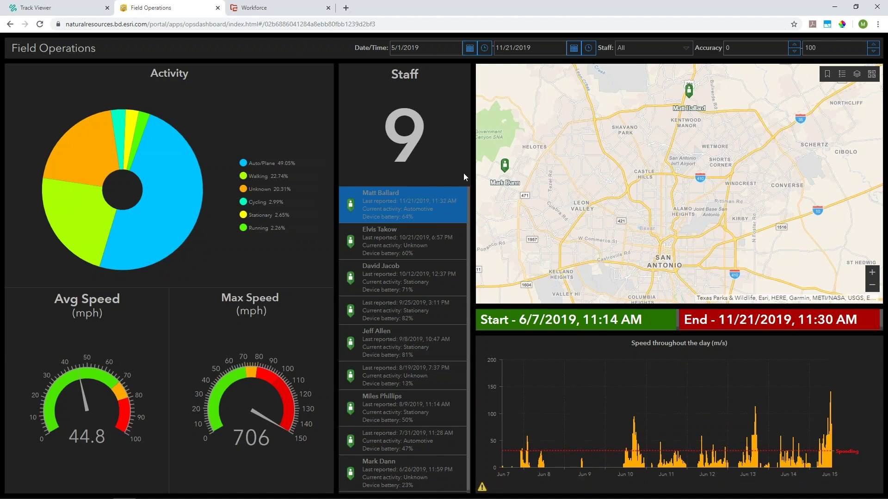
{"action": "left_click", "coordinate": [425, 210]}
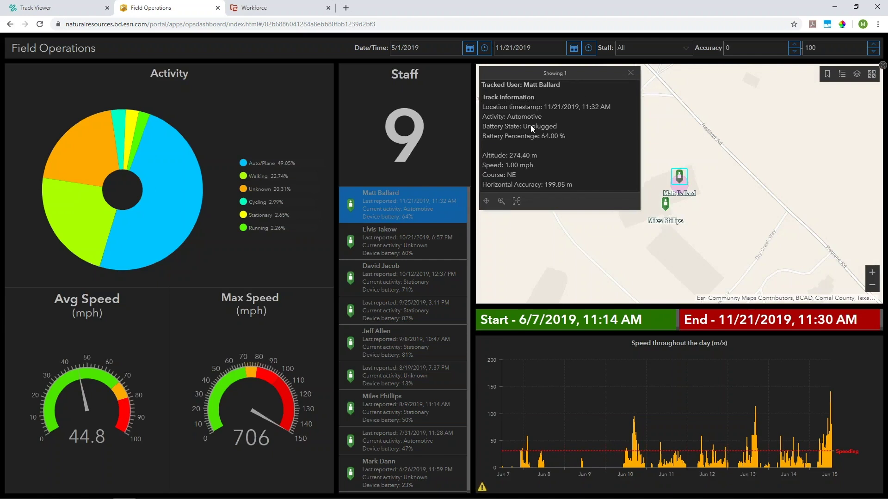
{"action": "left_click", "coordinate": [630, 72]}
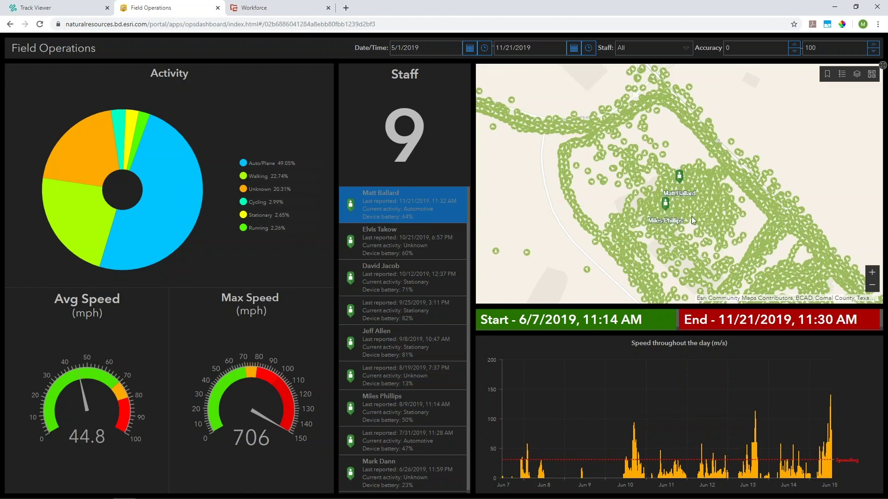
{"action": "left_click", "coordinate": [683, 53]}
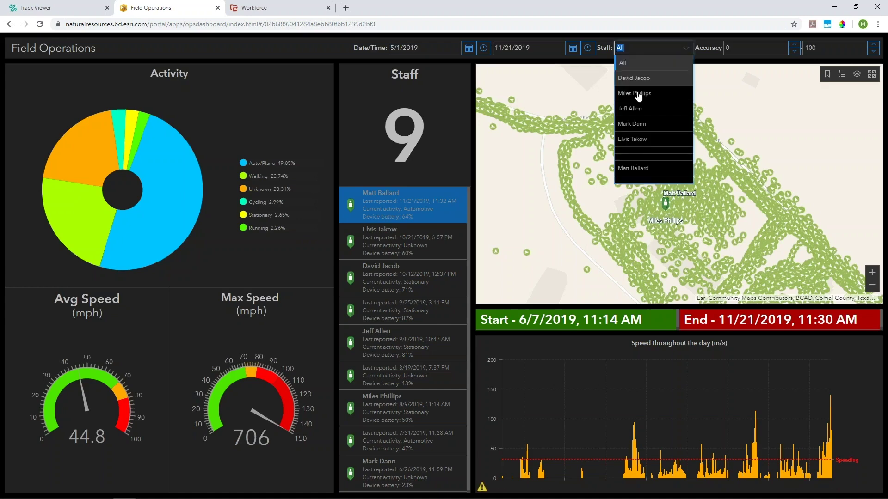
{"action": "left_click", "coordinate": [645, 169]}
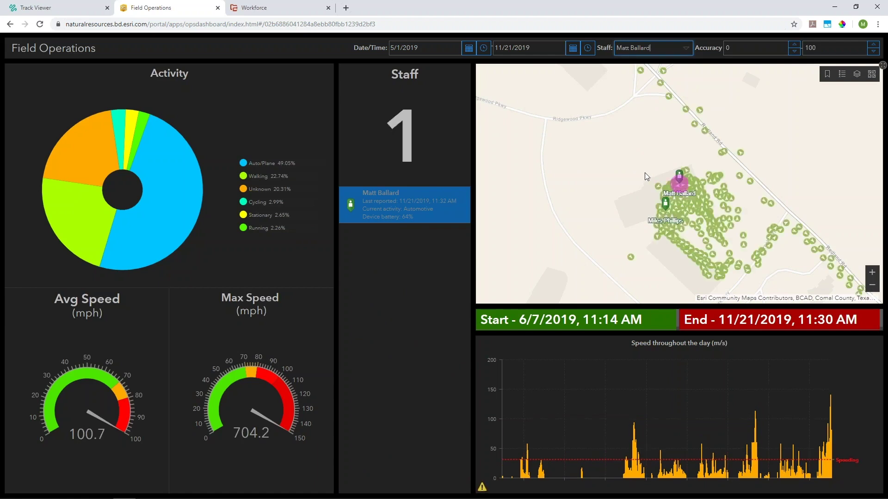
- Switch to ArcGIS Pro, preview the 1. Tracker Tracks layer, and display the 2. Reconstructed Tracks layer in its place
{"action": "mouse_move", "coordinate": [100, 494]}
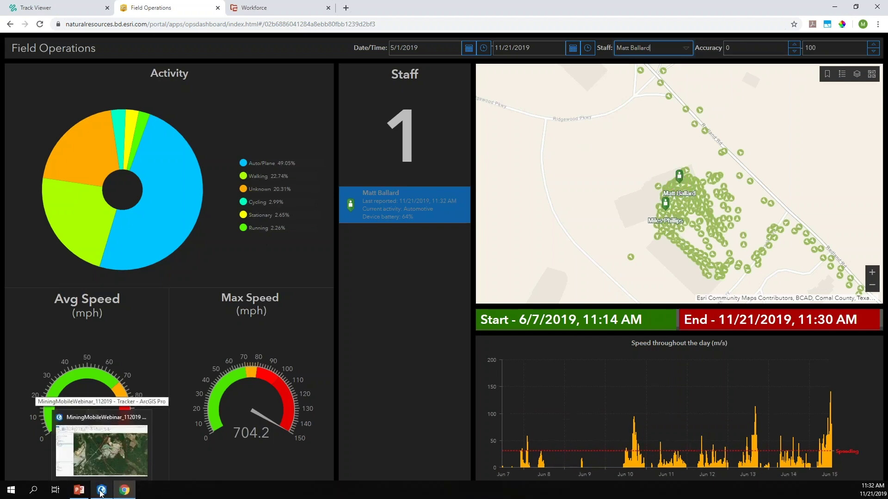
{"action": "left_click", "coordinate": [101, 493]}
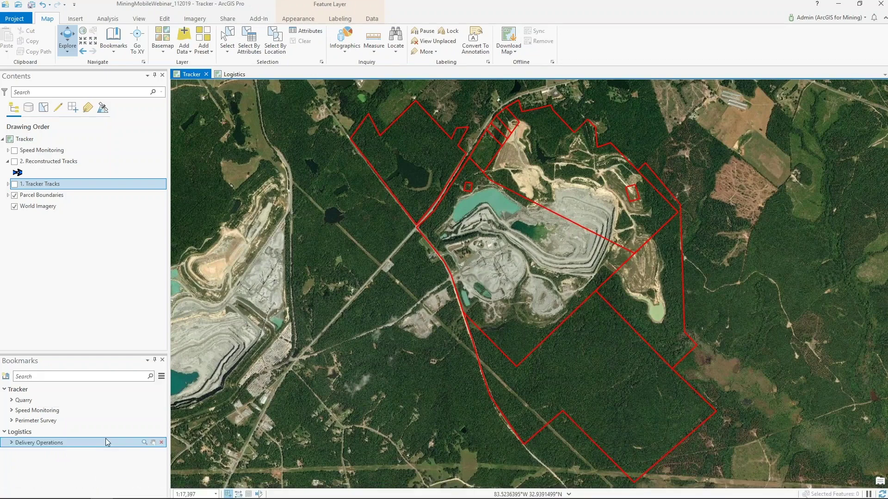
{"action": "left_click", "coordinate": [15, 184]}
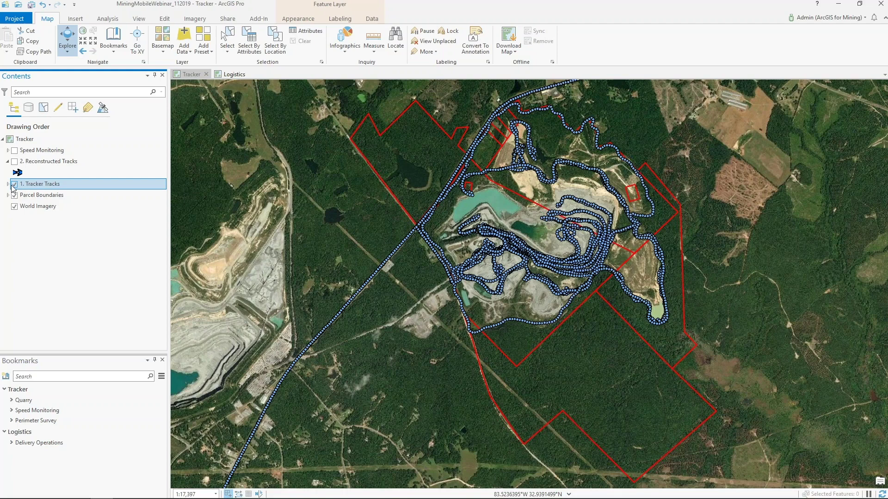
{"action": "left_click", "coordinate": [14, 184]}
{"action": "left_click", "coordinate": [14, 162]}
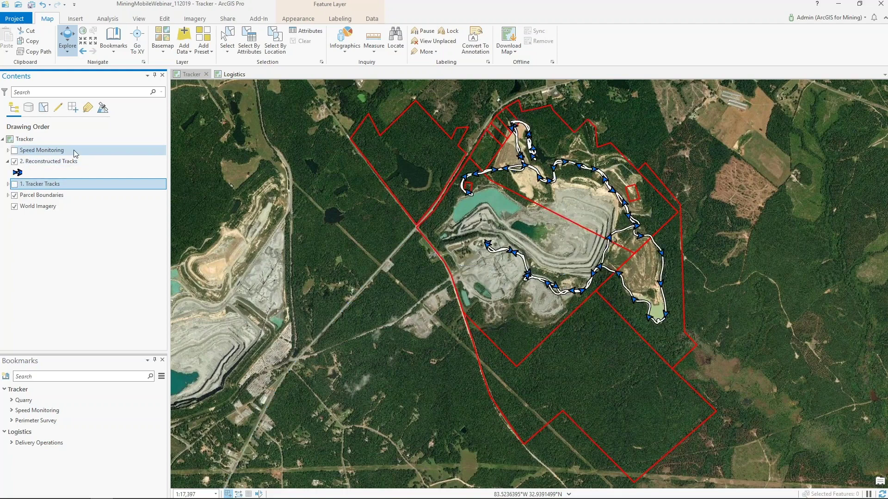
- Set the 2. Reconstructed Tracks layer's definition query to <None> to view the tracks of all field roles
{"action": "left_click", "coordinate": [44, 161]}
{"action": "left_click", "coordinate": [379, 18]}
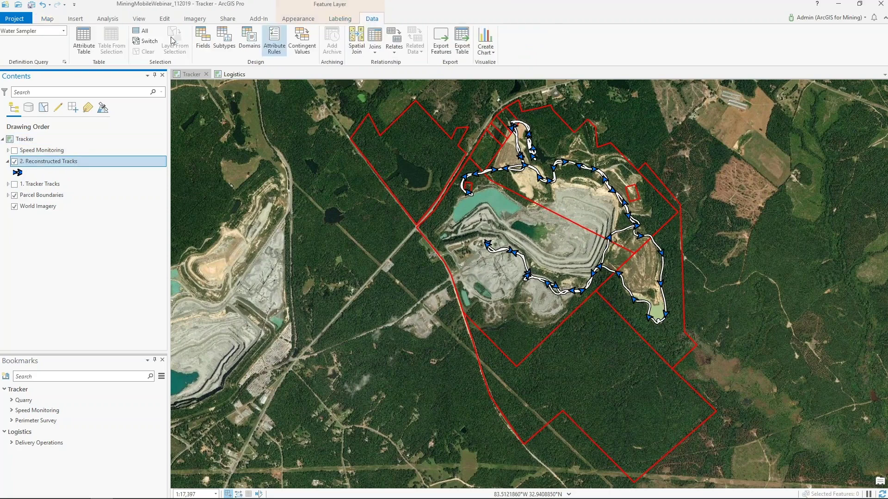
{"action": "left_click", "coordinate": [64, 32]}
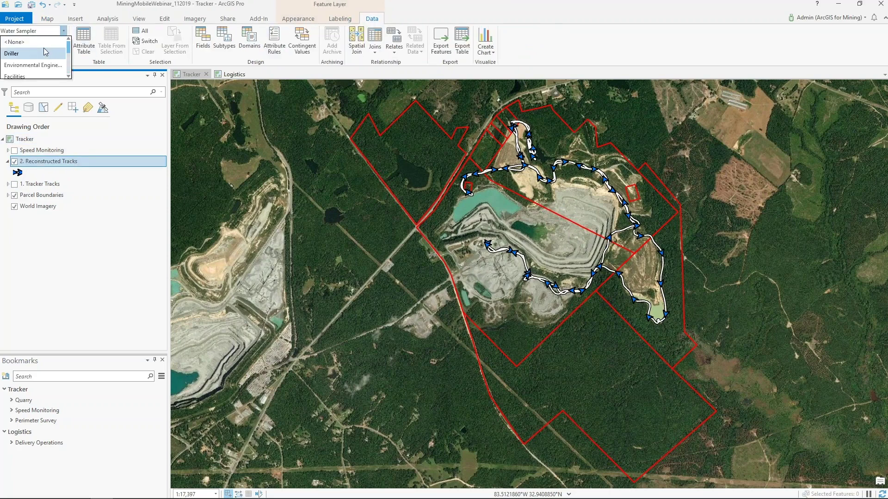
{"action": "left_click", "coordinate": [46, 48]}
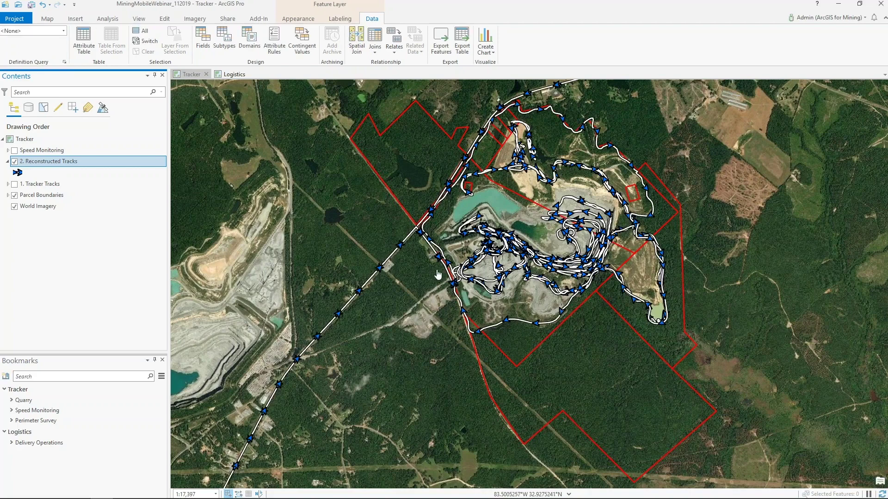
- Preview the reconstructed tracks with the Perimeter Survey definition query, and switch the query back to Water Sampler for a closer look around the quarry
{"action": "left_click", "coordinate": [63, 31]}
{"action": "left_click_drag", "start_coordinate": [68, 46], "coordinate": [68, 69]}
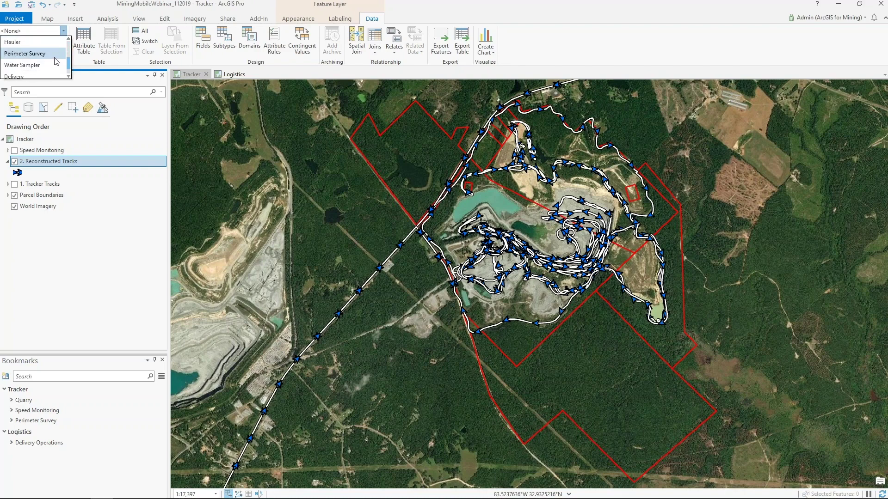
{"action": "left_click", "coordinate": [54, 58]}
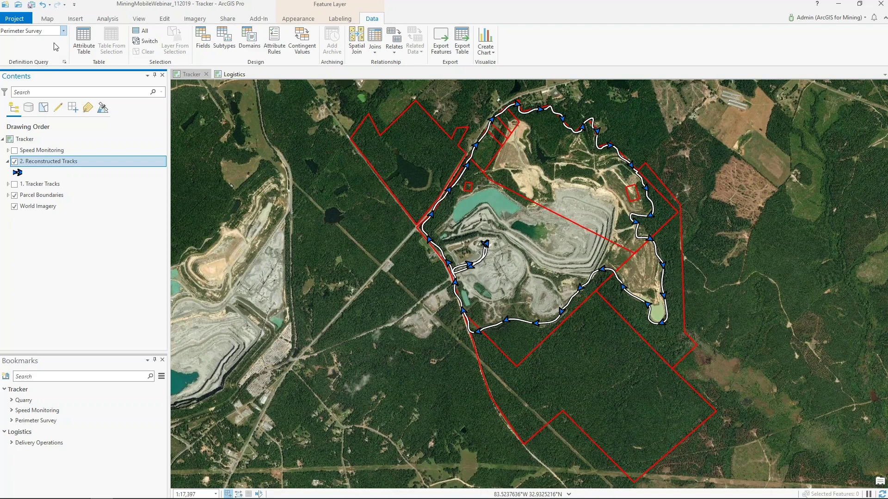
{"action": "left_click", "coordinate": [63, 30]}
{"action": "left_click", "coordinate": [50, 56]}
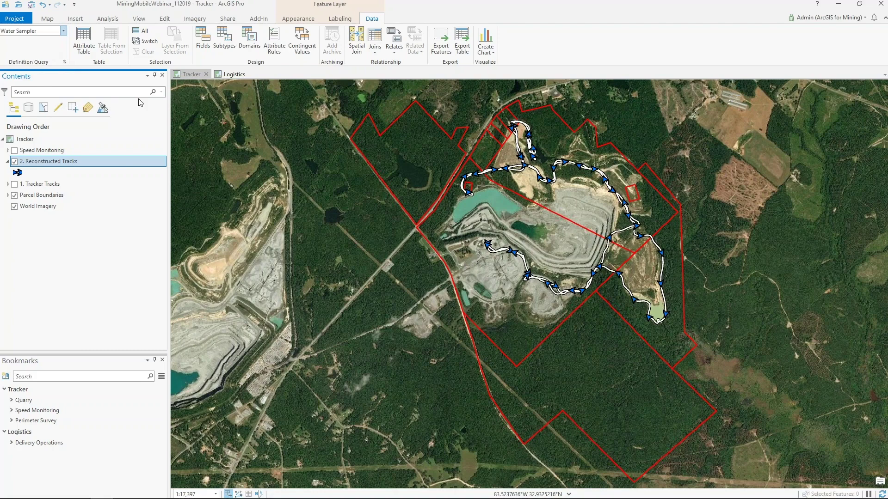
{"action": "left_click_drag", "start_coordinate": [403, 331], "coordinate": [698, 128]}
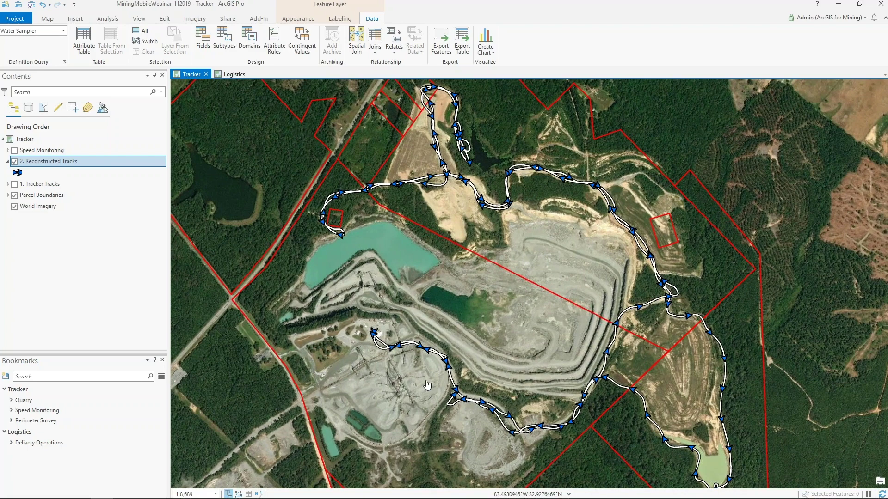
- Hide the 2. Reconstructed Tracks layer and display the Speed Monitoring layer in its place
{"action": "left_click", "coordinate": [15, 162]}
{"action": "left_click", "coordinate": [15, 150]}
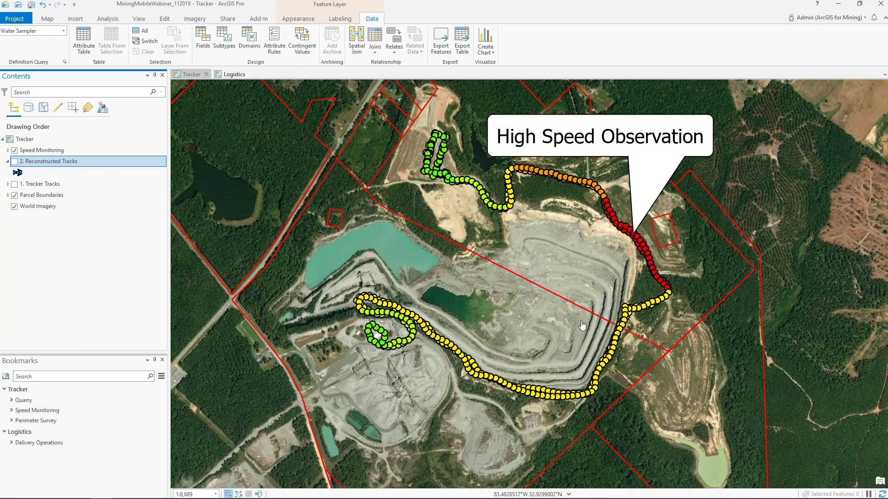
- In the Logistics map, display the Notes layer and inspect the routes around Project Site #2, returning to the Delivery Operations bookmark
{"action": "left_click", "coordinate": [234, 75]}
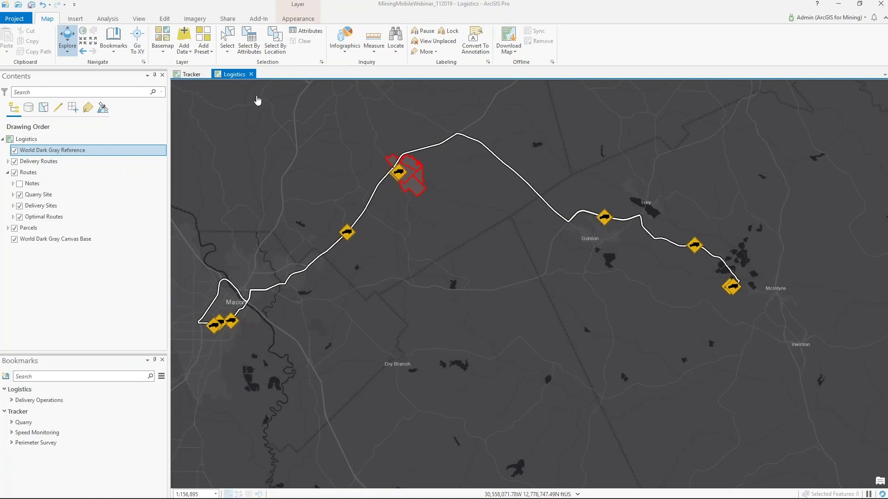
{"action": "left_click", "coordinate": [20, 184]}
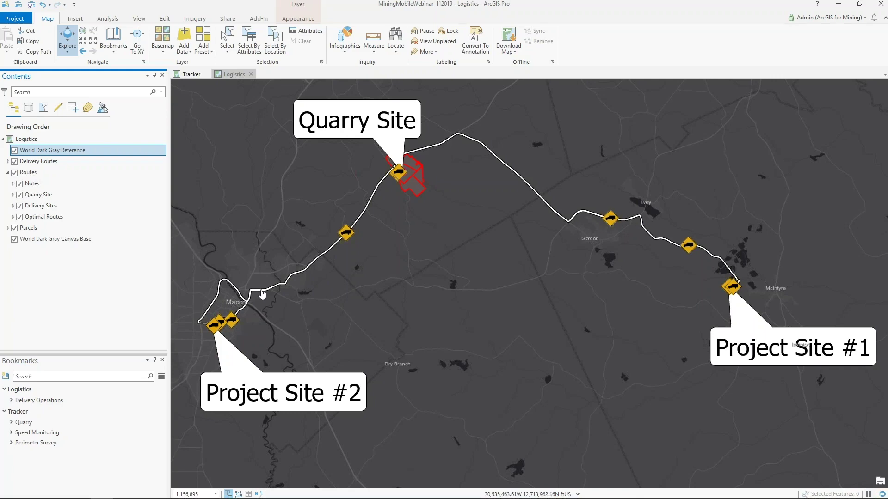
{"action": "left_click_drag", "start_coordinate": [203, 304], "coordinate": [245, 334]}
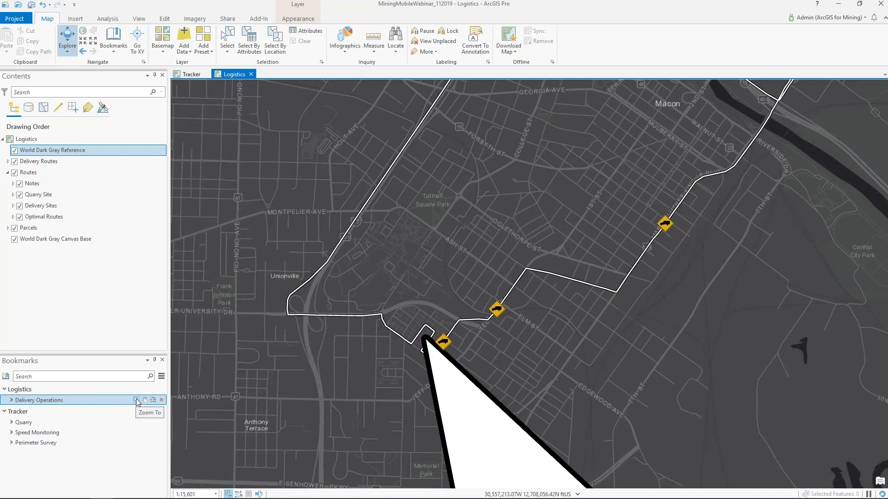
{"action": "left_click", "coordinate": [137, 400]}
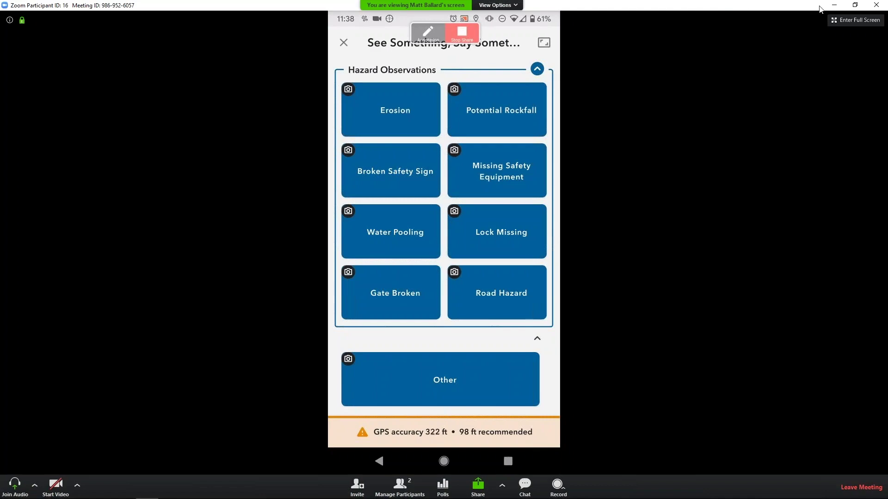
- Minimize the Zoom phone-share window, switch to the Quarry Operations project in Workforce, and reset its map to the home extent
{"action": "left_click", "coordinate": [834, 4]}
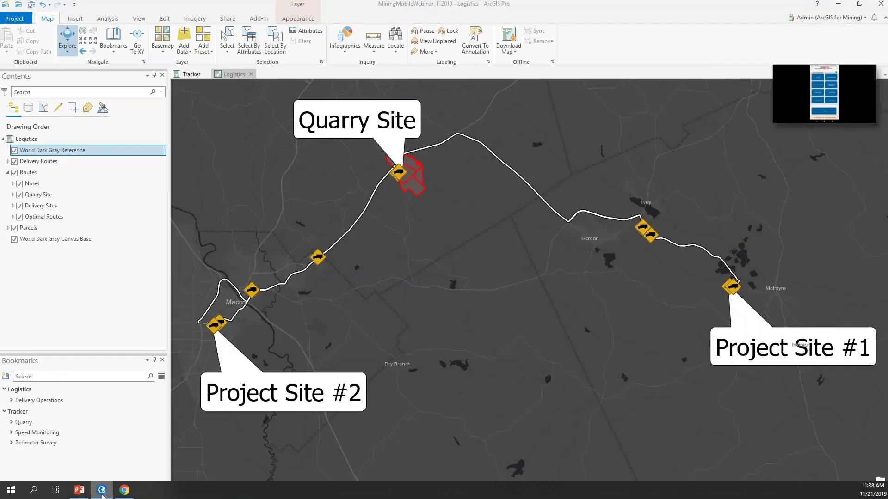
{"action": "mouse_move", "coordinate": [103, 493]}
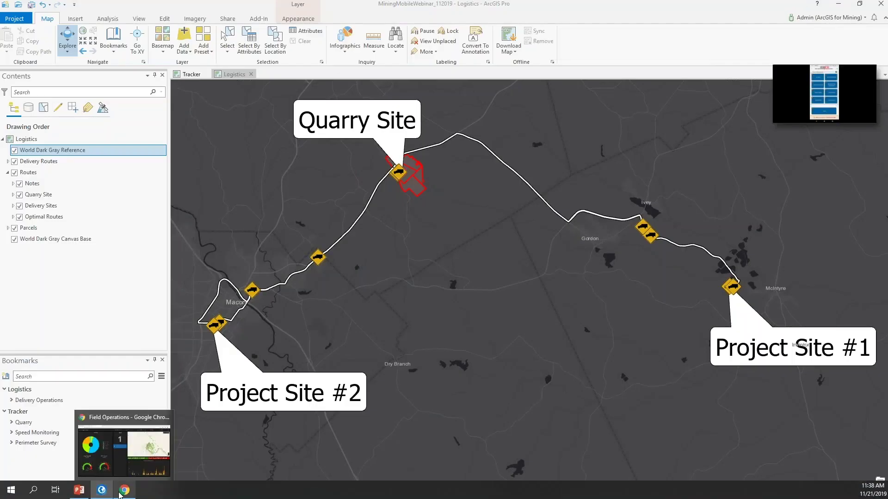
{"action": "left_click", "coordinate": [124, 490]}
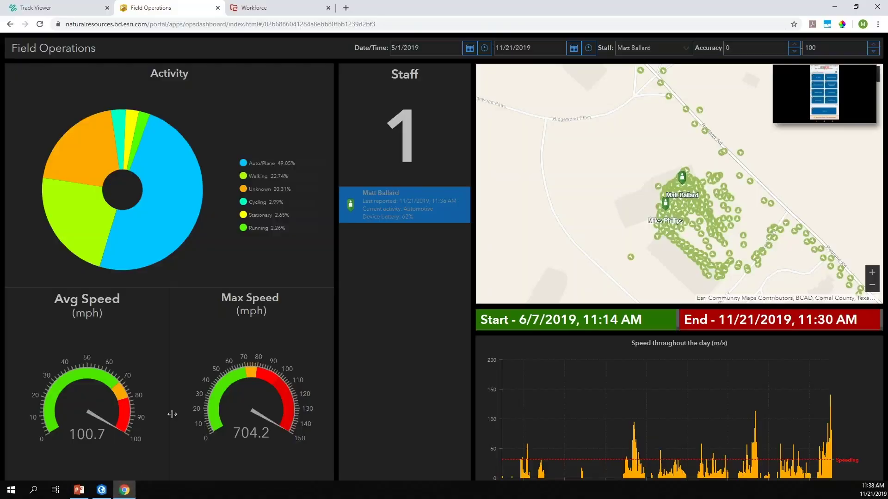
{"action": "left_click", "coordinate": [267, 8]}
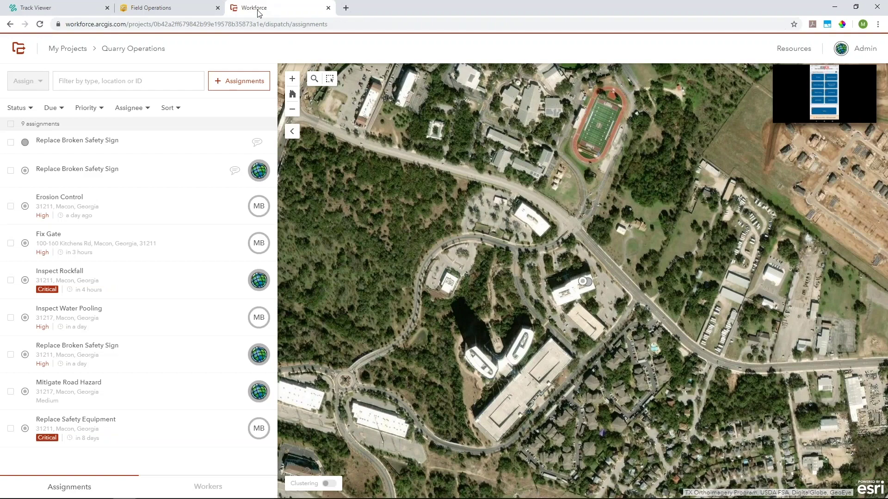
{"action": "left_click", "coordinate": [292, 95]}
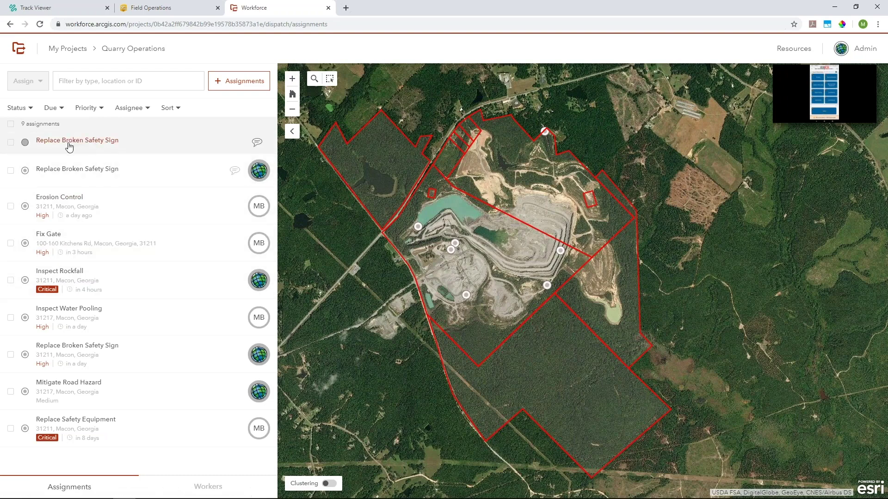
- Open the unassigned Replace Broken Safety Sign assignment and review its available workers and notes
{"action": "left_click", "coordinate": [105, 140]}
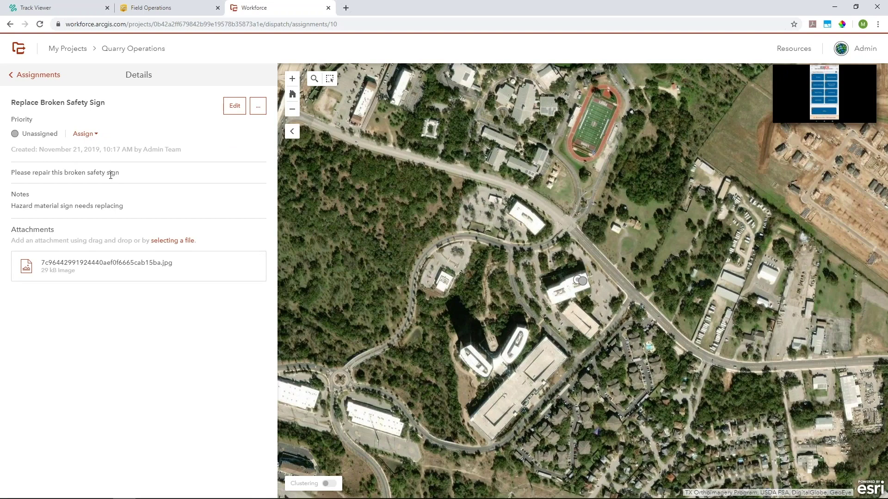
{"action": "left_click", "coordinate": [85, 134]}
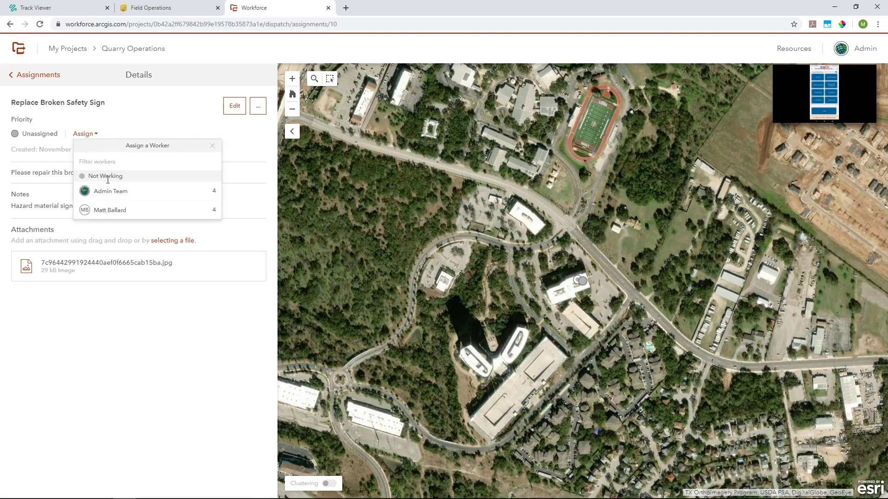
{"action": "left_click", "coordinate": [123, 133]}
{"action": "left_click_drag", "start_coordinate": [123, 206], "coordinate": [10, 207]}
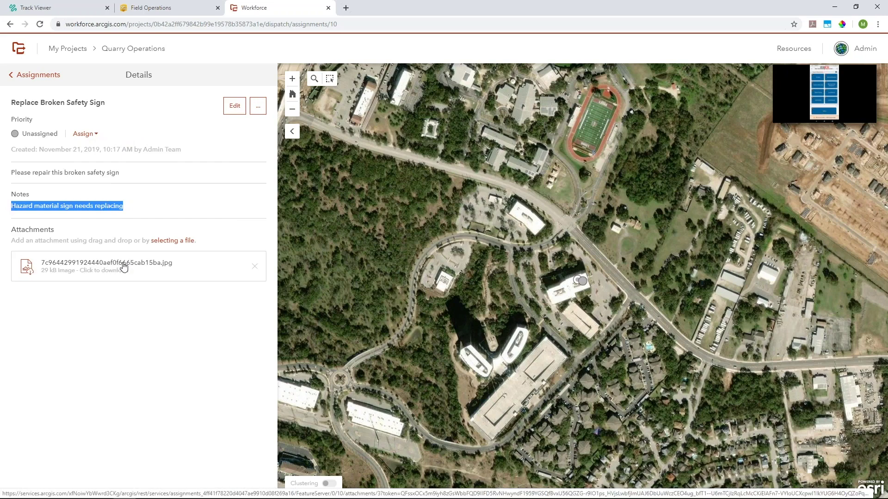
- Assign the Replace Broken Safety Sign task to the worker listed below Admin Team, and return to the assignments list with the quarry in view
{"action": "left_click", "coordinate": [94, 135]}
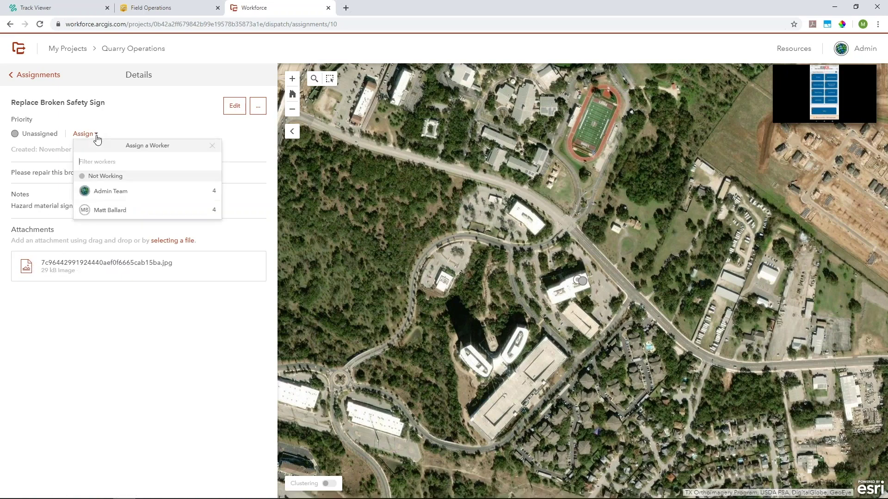
{"action": "left_click", "coordinate": [117, 211]}
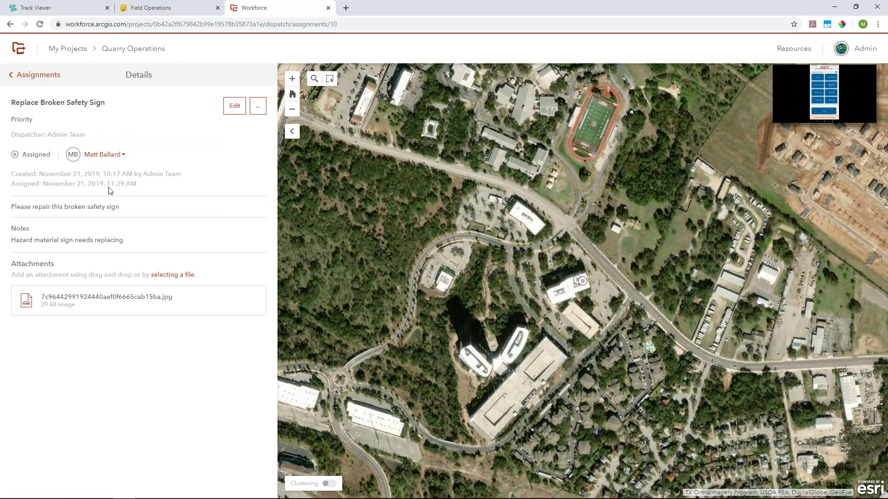
{"action": "left_click", "coordinate": [291, 95]}
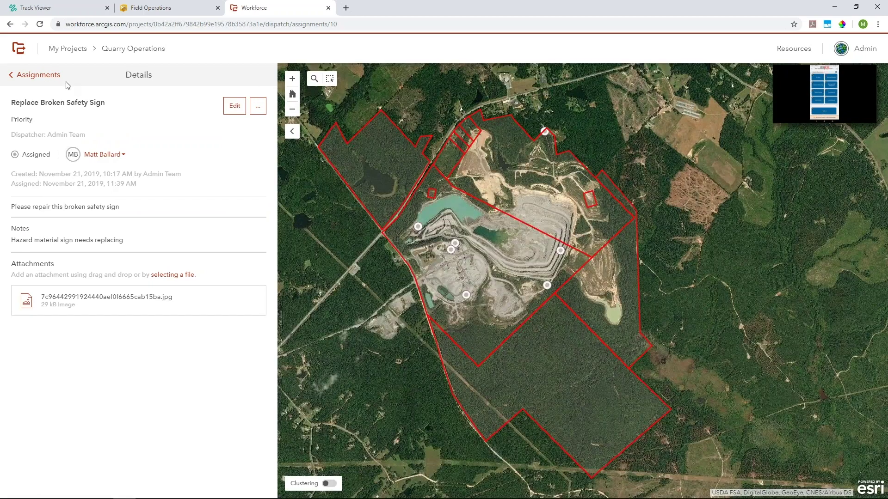
{"action": "left_click", "coordinate": [38, 75]}
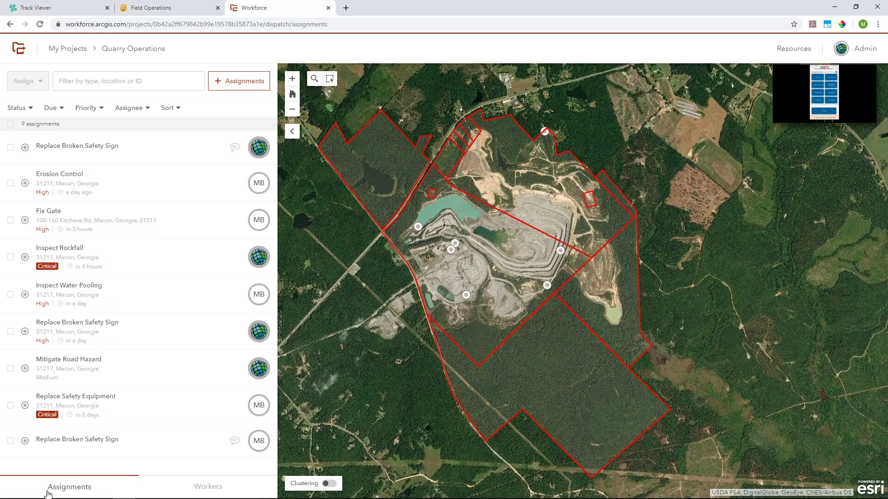
- Switch to the FieldOpsOverview.pptx presentation in PowerPoint and start the slide show from the Workforce for ArcGIS slide
{"action": "mouse_move", "coordinate": [48, 497]}
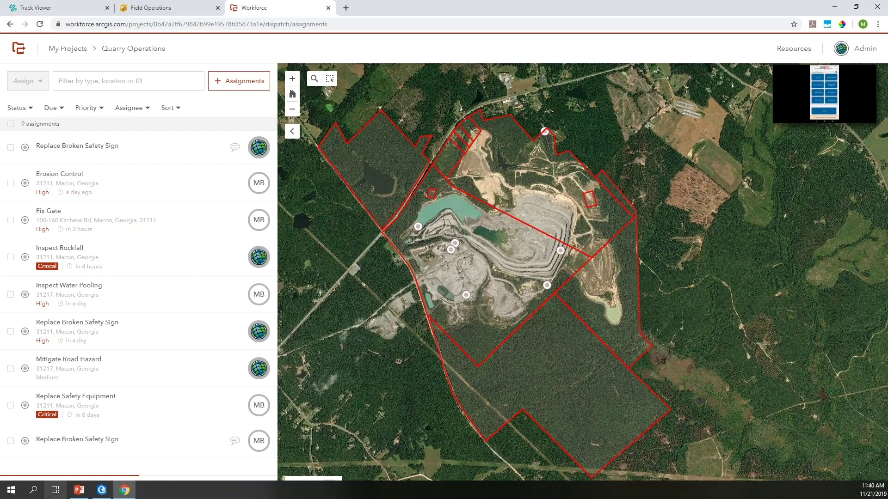
{"action": "left_click", "coordinate": [87, 494]}
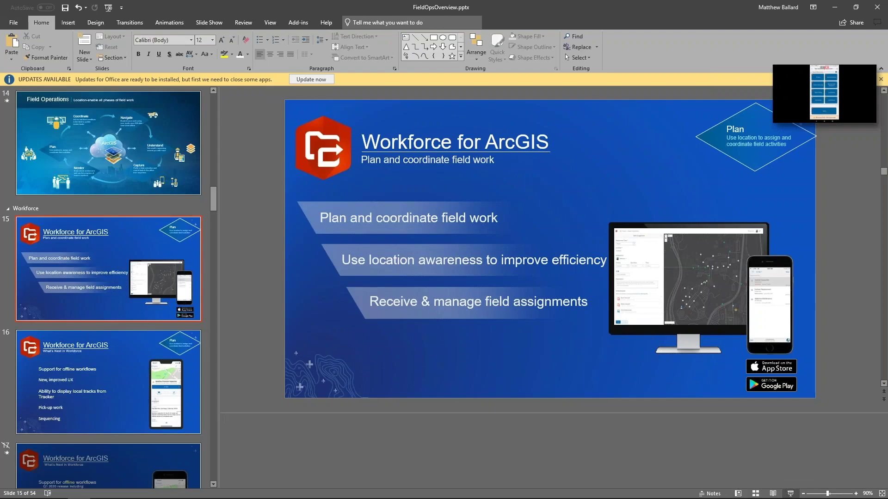
{"action": "left_click", "coordinate": [790, 494]}
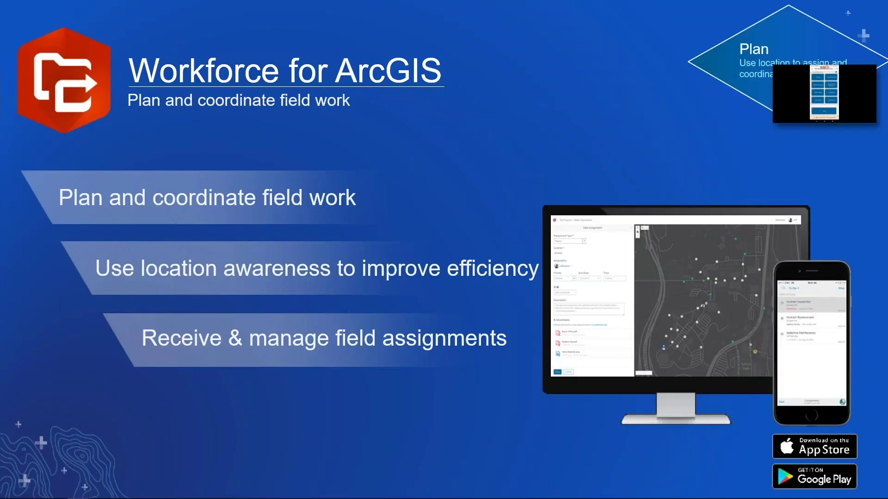